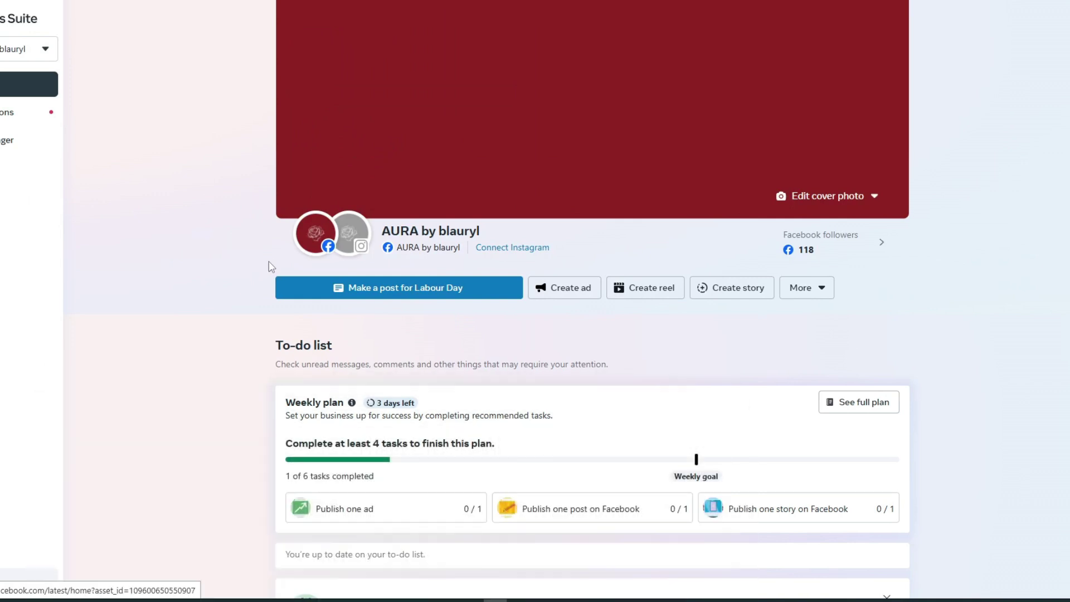
Autoscroll down the Business Suite home page until Manage your marketing content appears.
{"action": "middle_click", "coordinate": [269, 267]}
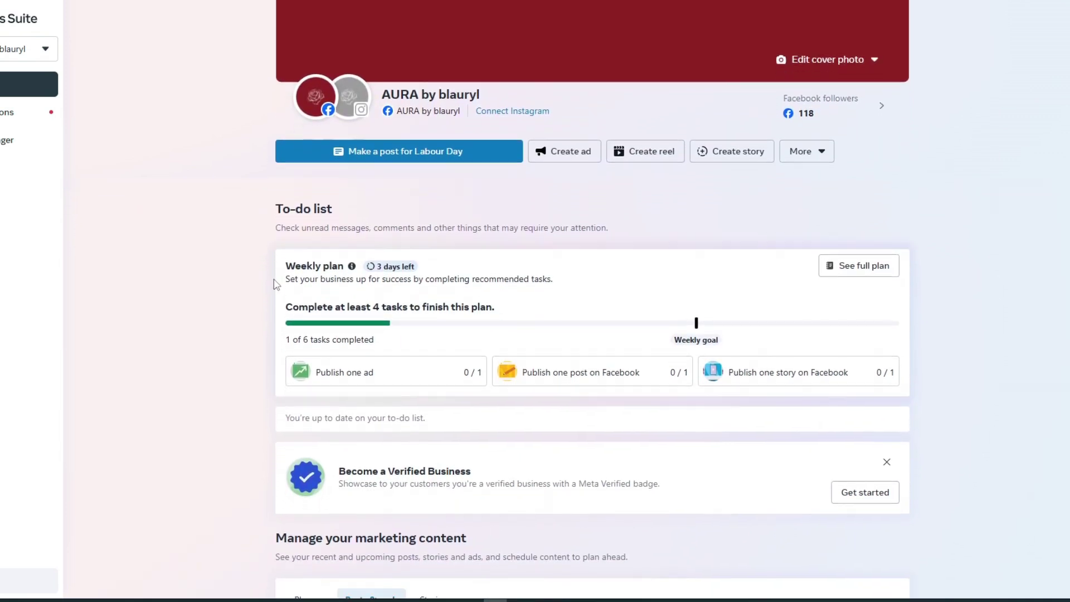
{"action": "left_click", "coordinate": [276, 283]}
{"action": "scroll", "coordinate": [276, 283], "scroll_direction": "down", "scroll_amount": 3}
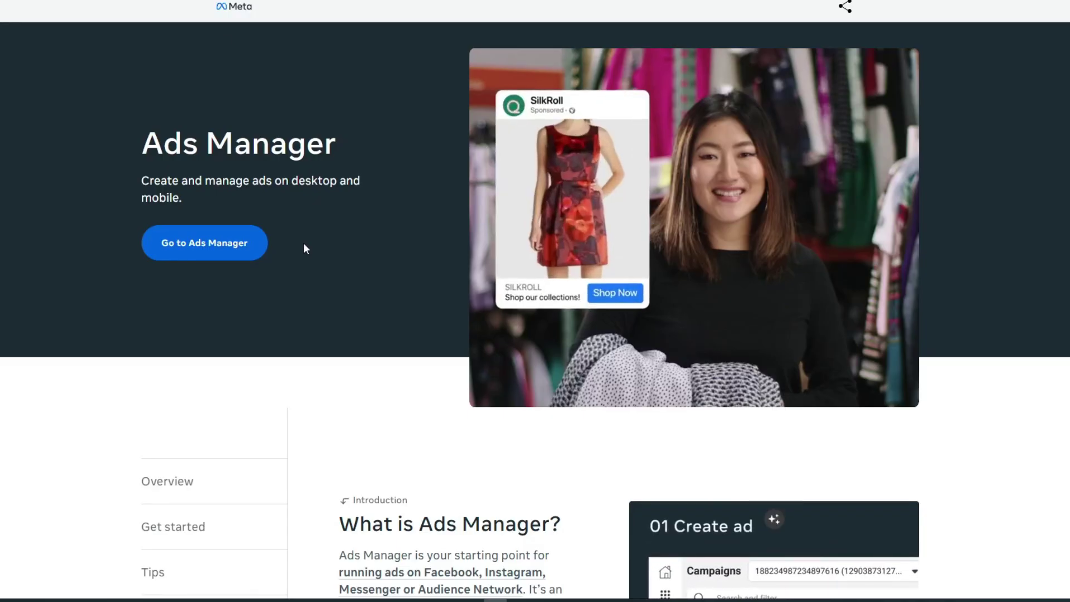
{"action": "scroll", "coordinate": [303, 244], "scroll_direction": "down", "scroll_amount": 1}
{"action": "scroll", "coordinate": [303, 248], "scroll_direction": "down", "scroll_amount": 1}
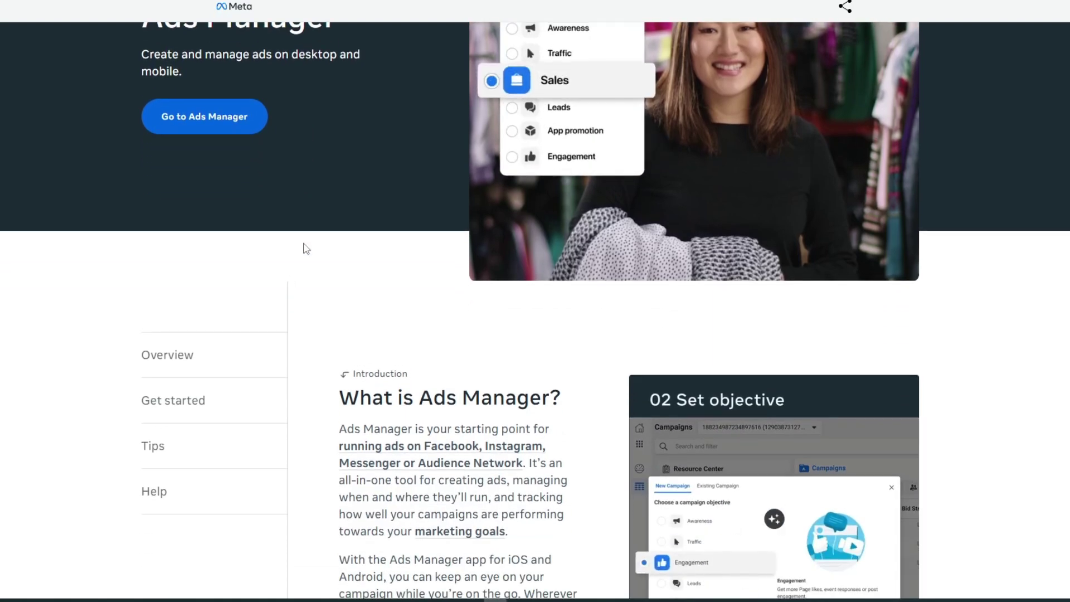
{"action": "scroll", "coordinate": [304, 249], "scroll_direction": "down", "scroll_amount": 1}
{"action": "scroll", "coordinate": [304, 248], "scroll_direction": "down", "scroll_amount": 1}
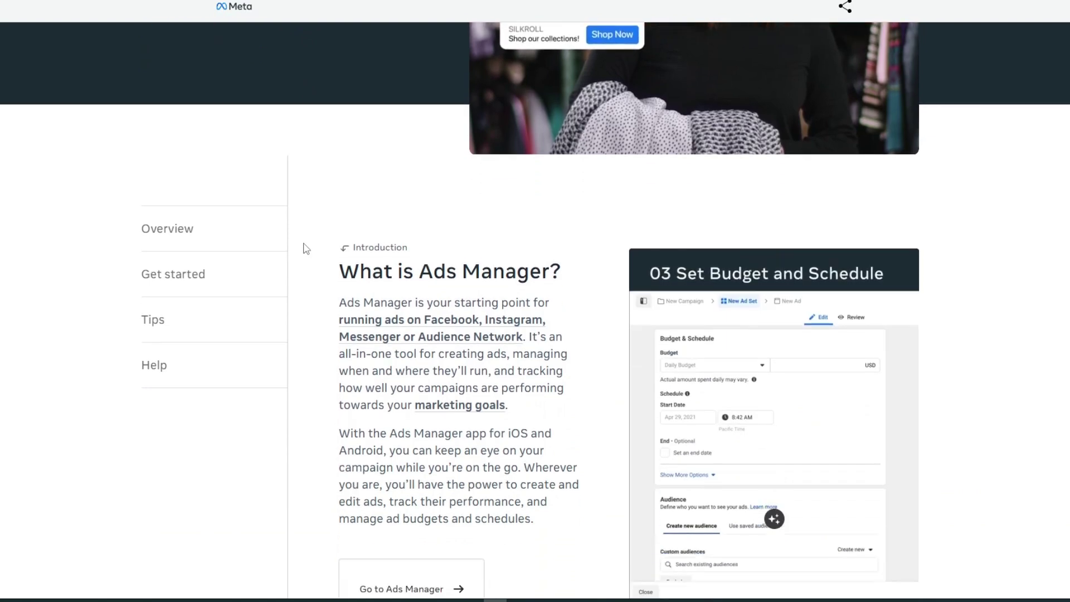
{"action": "scroll", "coordinate": [303, 248], "scroll_direction": "down", "scroll_amount": 1}
{"action": "scroll", "coordinate": [304, 248], "scroll_direction": "down", "scroll_amount": 1}
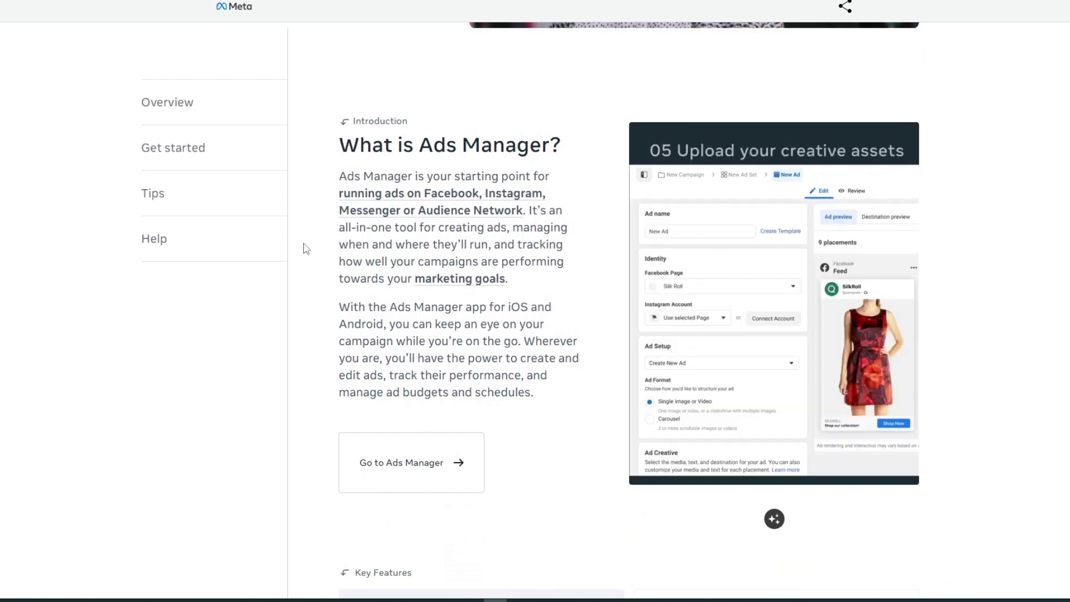
{"action": "scroll", "coordinate": [303, 248], "scroll_direction": "down", "scroll_amount": 1}
{"action": "scroll", "coordinate": [303, 248], "scroll_direction": "down", "scroll_amount": 1}
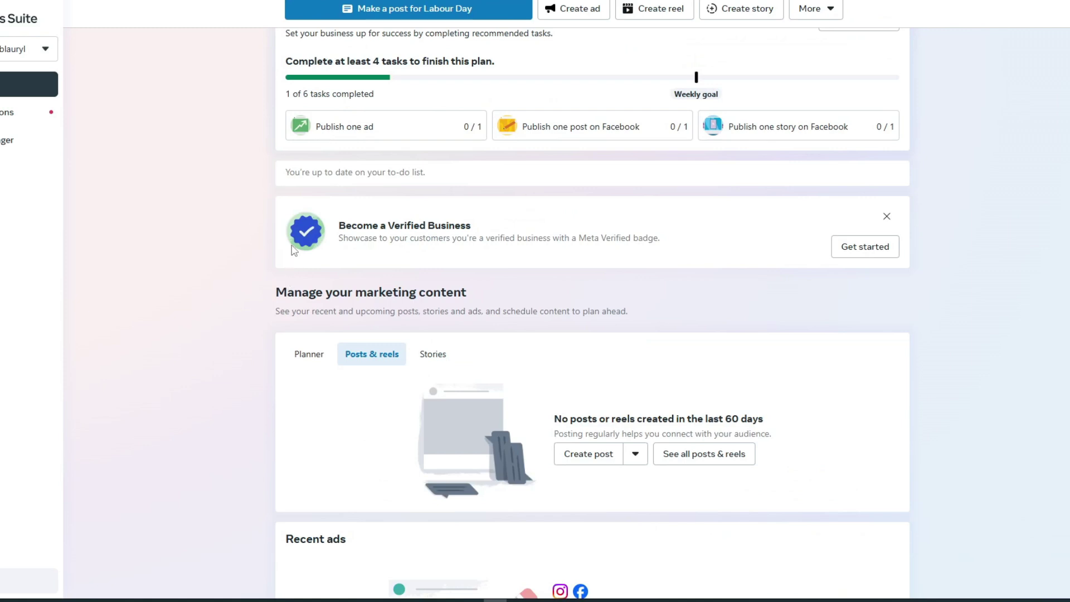
{"action": "scroll", "coordinate": [293, 249], "scroll_direction": "down", "scroll_amount": 1}
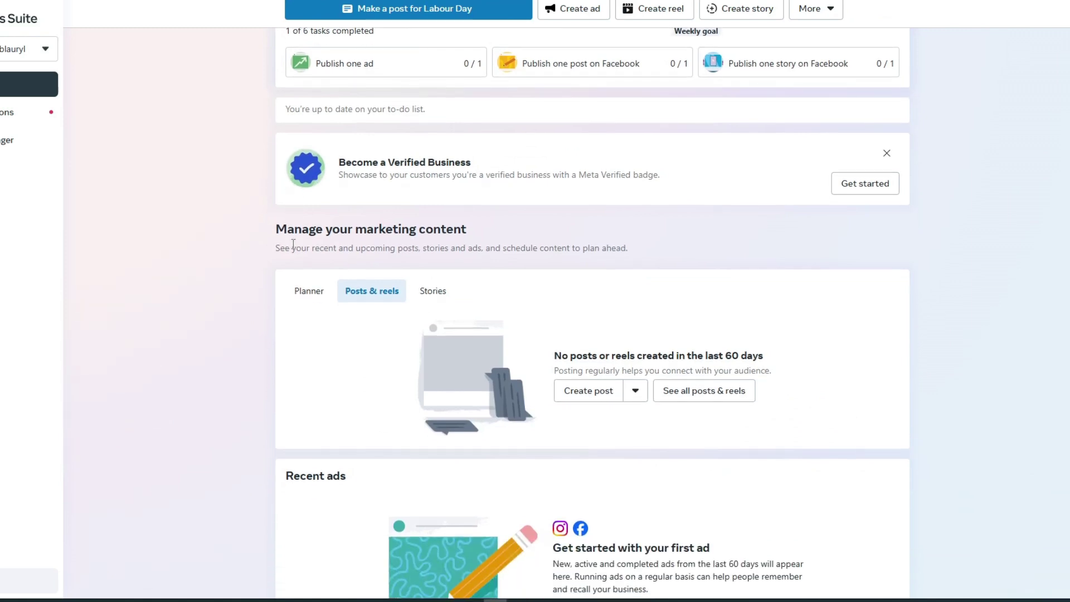
{"action": "scroll", "coordinate": [293, 244], "scroll_direction": "down", "scroll_amount": 1}
{"action": "scroll", "coordinate": [292, 243], "scroll_direction": "down", "scroll_amount": 2}
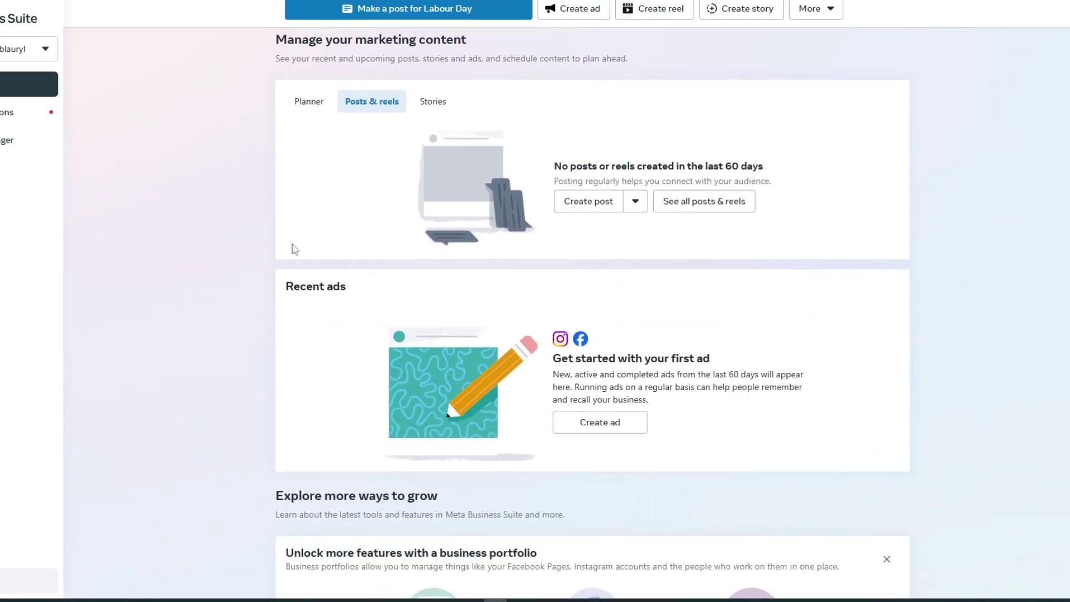
{"action": "scroll", "coordinate": [293, 250], "scroll_direction": "down", "scroll_amount": 1}
{"action": "scroll", "coordinate": [293, 250], "scroll_direction": "down", "scroll_amount": 1}
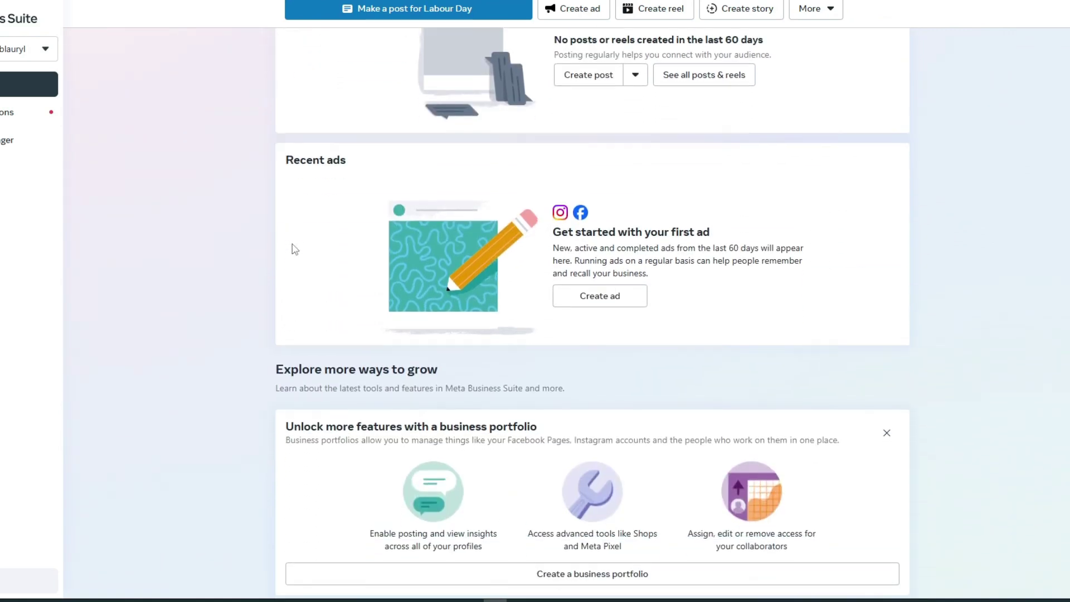
{"action": "scroll", "coordinate": [294, 249], "scroll_direction": "down", "scroll_amount": 2}
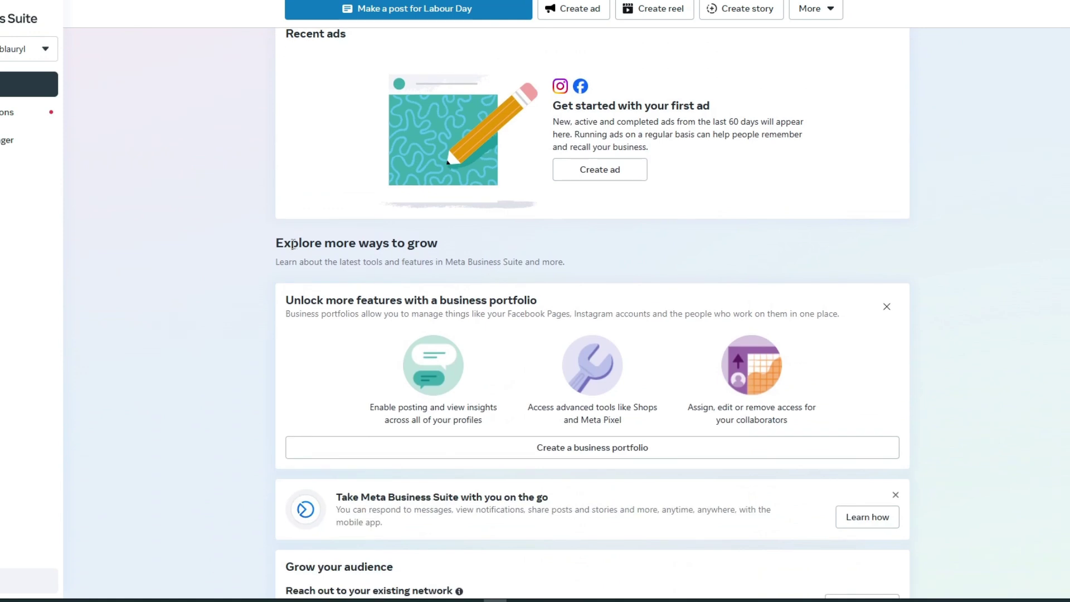
{"action": "scroll", "coordinate": [293, 243], "scroll_direction": "down", "scroll_amount": 1}
{"action": "scroll", "coordinate": [293, 244], "scroll_direction": "down", "scroll_amount": 1}
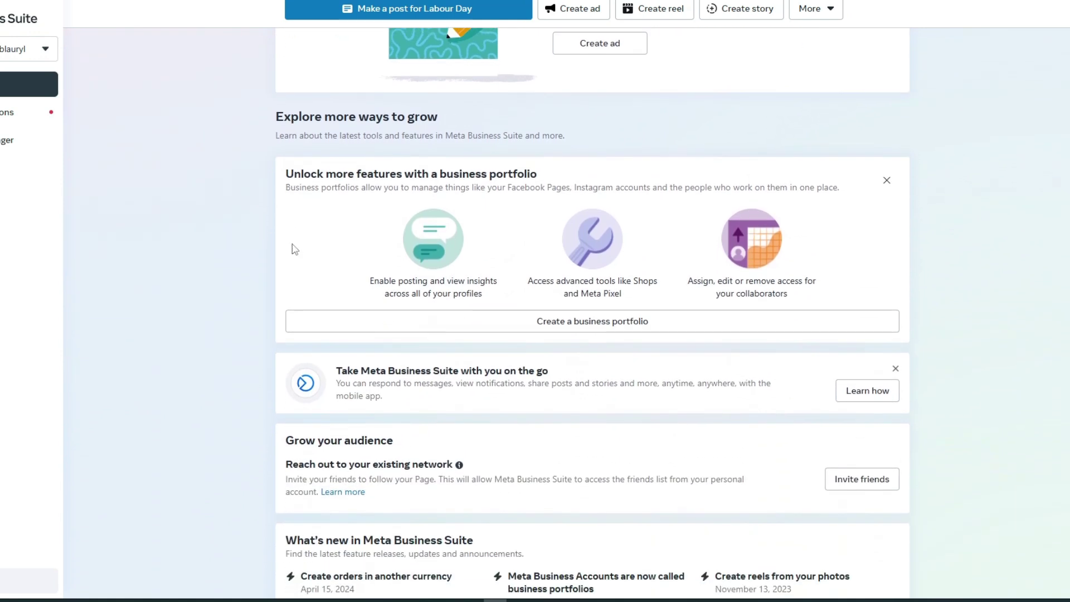
{"action": "scroll", "coordinate": [293, 249], "scroll_direction": "down", "scroll_amount": 1}
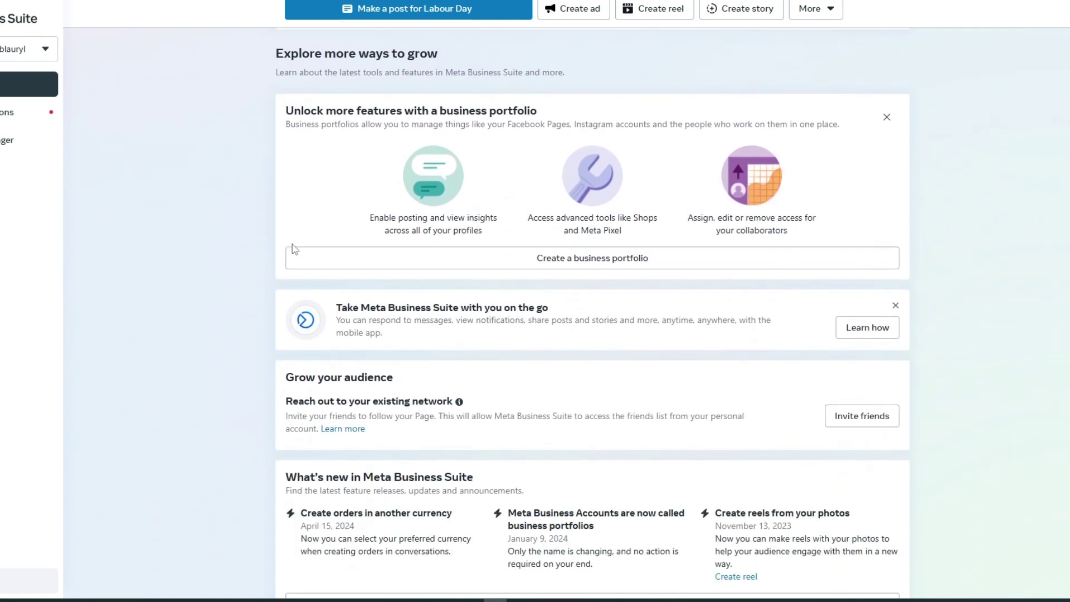
{"action": "scroll", "coordinate": [293, 250], "scroll_direction": "down", "scroll_amount": 1}
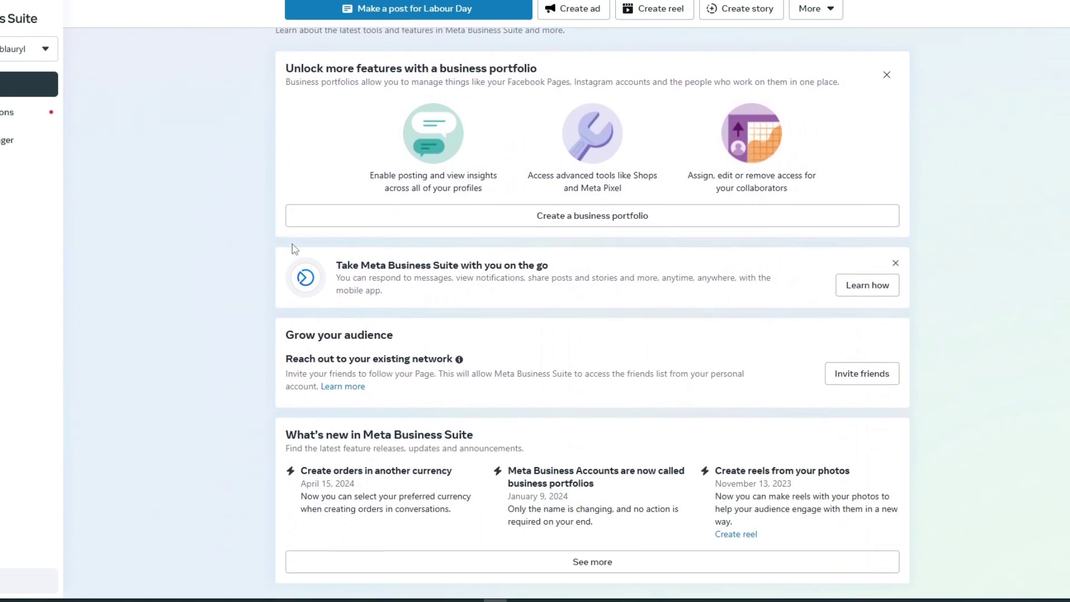
{"action": "scroll", "coordinate": [293, 249], "scroll_direction": "up", "scroll_amount": 1}
{"action": "scroll", "coordinate": [292, 248], "scroll_direction": "up", "scroll_amount": 3}
{"action": "scroll", "coordinate": [292, 248], "scroll_direction": "up", "scroll_amount": 4}
{"action": "scroll", "coordinate": [292, 249], "scroll_direction": "up", "scroll_amount": 1}
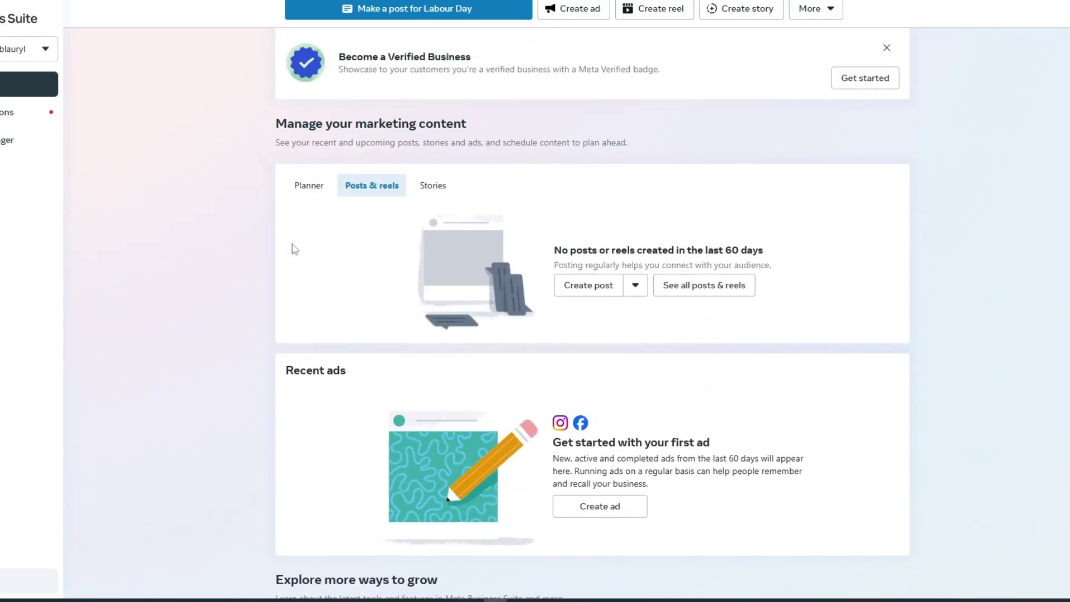
{"action": "scroll", "coordinate": [293, 248], "scroll_direction": "up", "scroll_amount": 1}
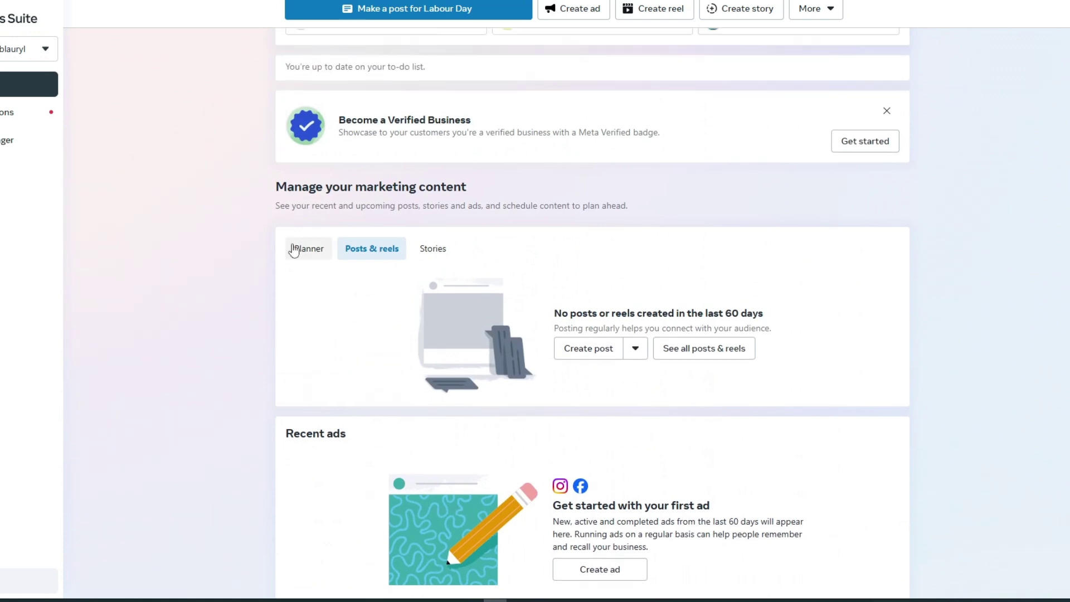
{"action": "scroll", "coordinate": [293, 249], "scroll_direction": "up", "scroll_amount": 1}
{"action": "scroll", "coordinate": [293, 248], "scroll_direction": "up", "scroll_amount": 1}
{"action": "scroll", "coordinate": [292, 243], "scroll_direction": "up", "scroll_amount": 1}
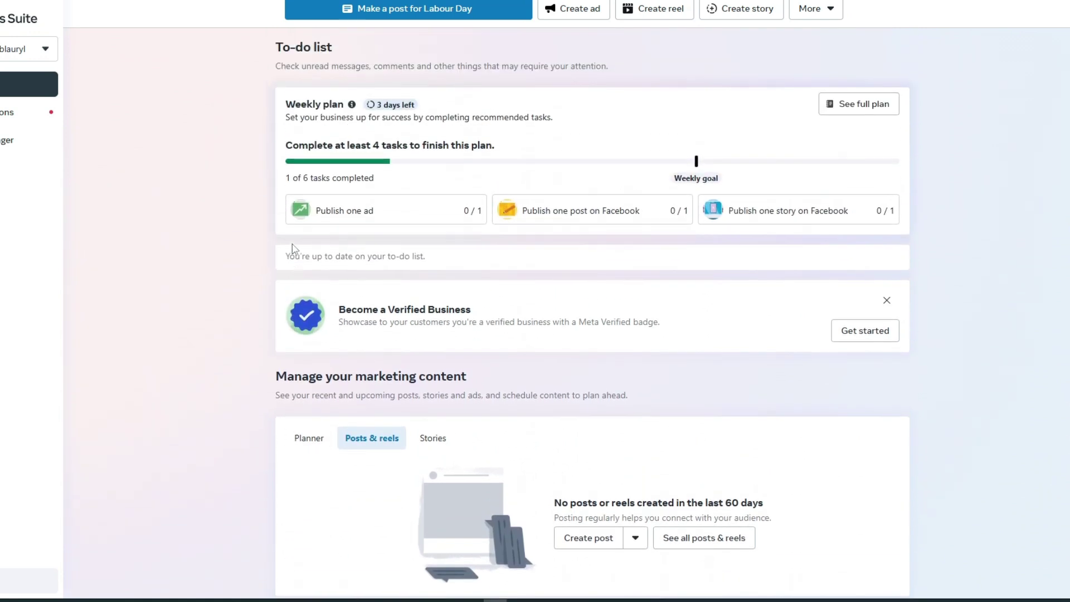
{"action": "scroll", "coordinate": [293, 248], "scroll_direction": "up", "scroll_amount": 1}
{"action": "scroll", "coordinate": [292, 249], "scroll_direction": "up", "scroll_amount": 2}
{"action": "scroll", "coordinate": [293, 248], "scroll_direction": "up", "scroll_amount": 2}
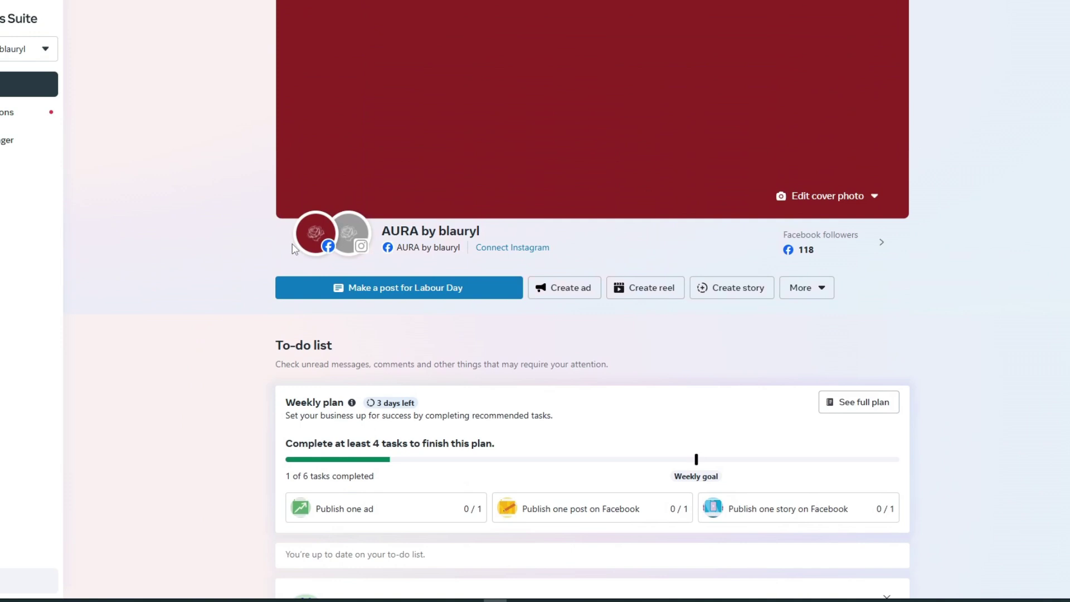
{"action": "scroll", "coordinate": [293, 249], "scroll_direction": "down", "scroll_amount": 1}
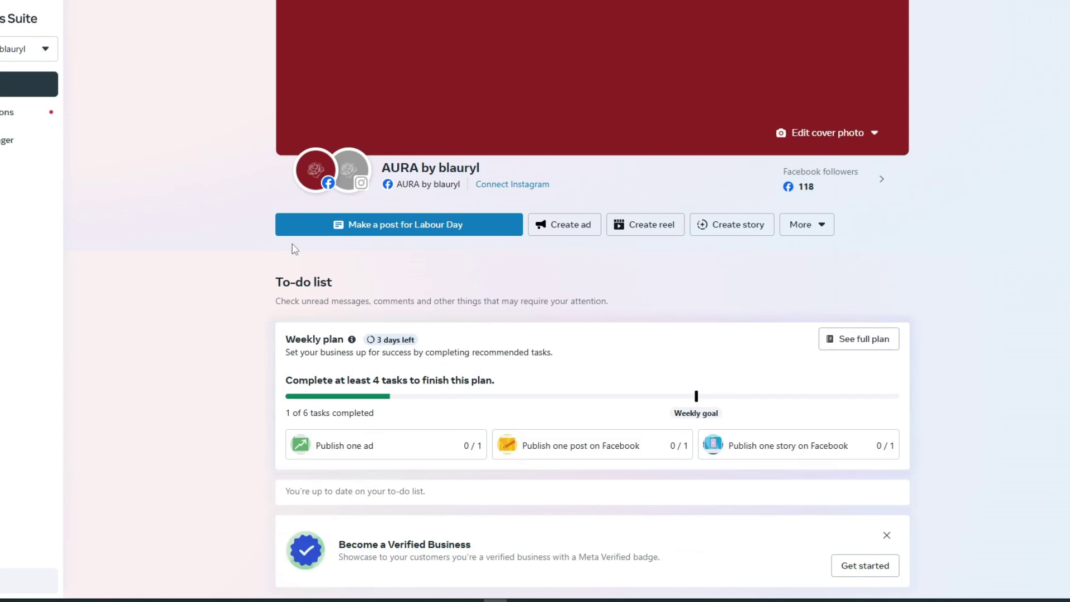
{"action": "scroll", "coordinate": [293, 248], "scroll_direction": "down", "scroll_amount": 3}
{"action": "scroll", "coordinate": [292, 248], "scroll_direction": "down", "scroll_amount": 1}
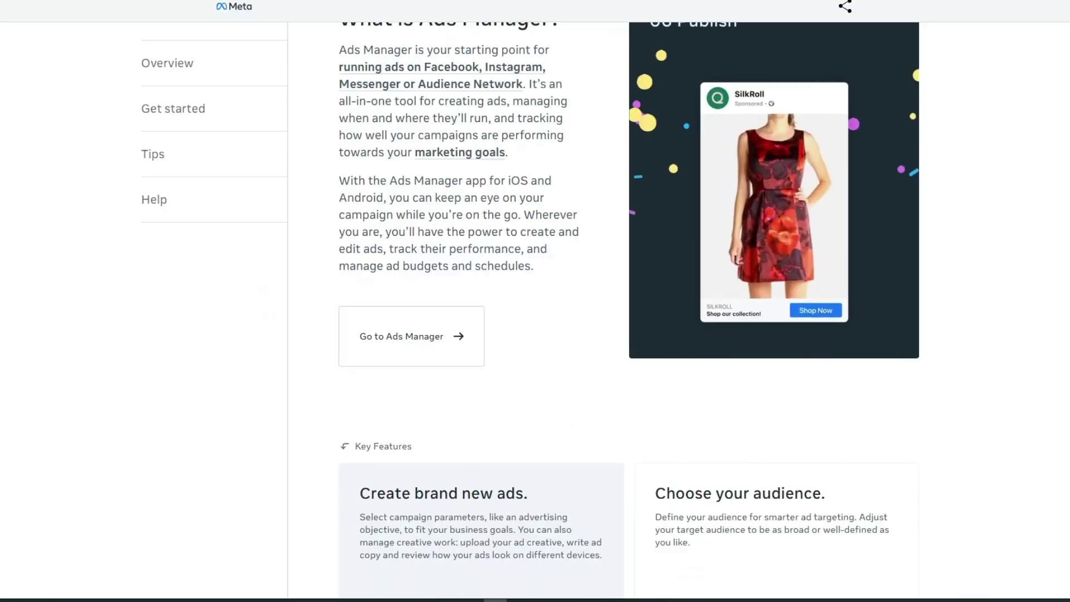
{"action": "scroll", "coordinate": [380, 167], "scroll_direction": "down", "scroll_amount": 1}
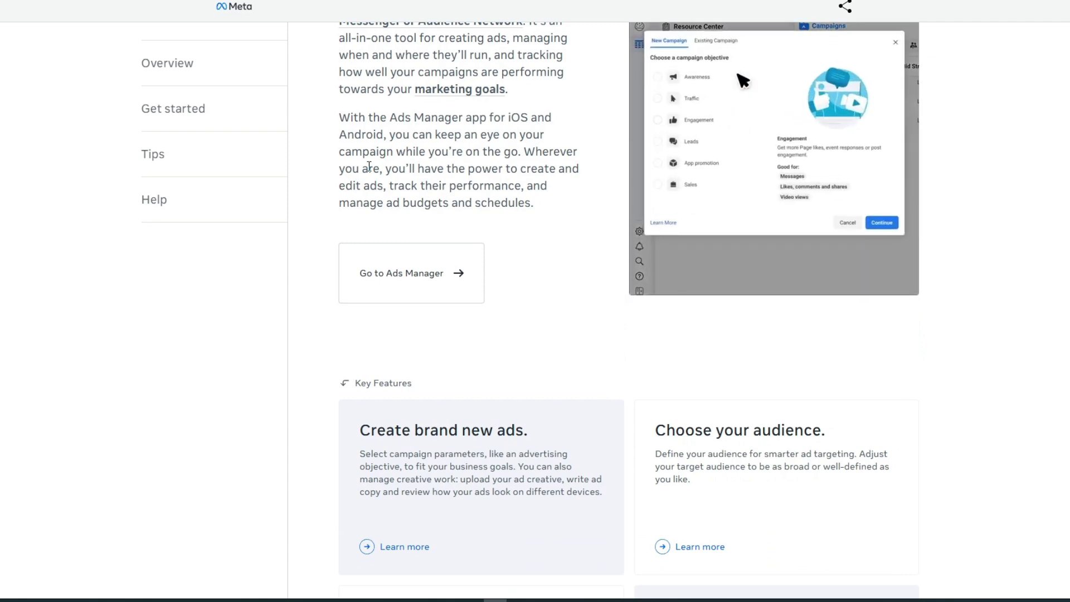
{"action": "scroll", "coordinate": [370, 170], "scroll_direction": "down", "scroll_amount": 1}
{"action": "scroll", "coordinate": [369, 170], "scroll_direction": "down", "scroll_amount": 2}
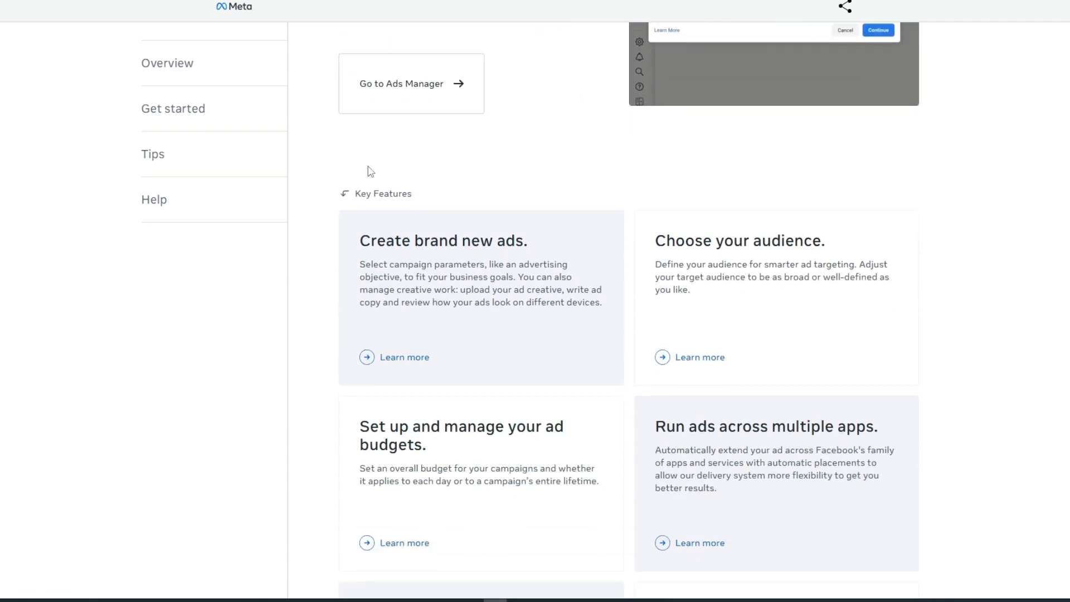
{"action": "scroll", "coordinate": [370, 169], "scroll_direction": "down", "scroll_amount": 1}
{"action": "scroll", "coordinate": [370, 170], "scroll_direction": "down", "scroll_amount": 1}
{"action": "scroll", "coordinate": [370, 170], "scroll_direction": "down", "scroll_amount": 1}
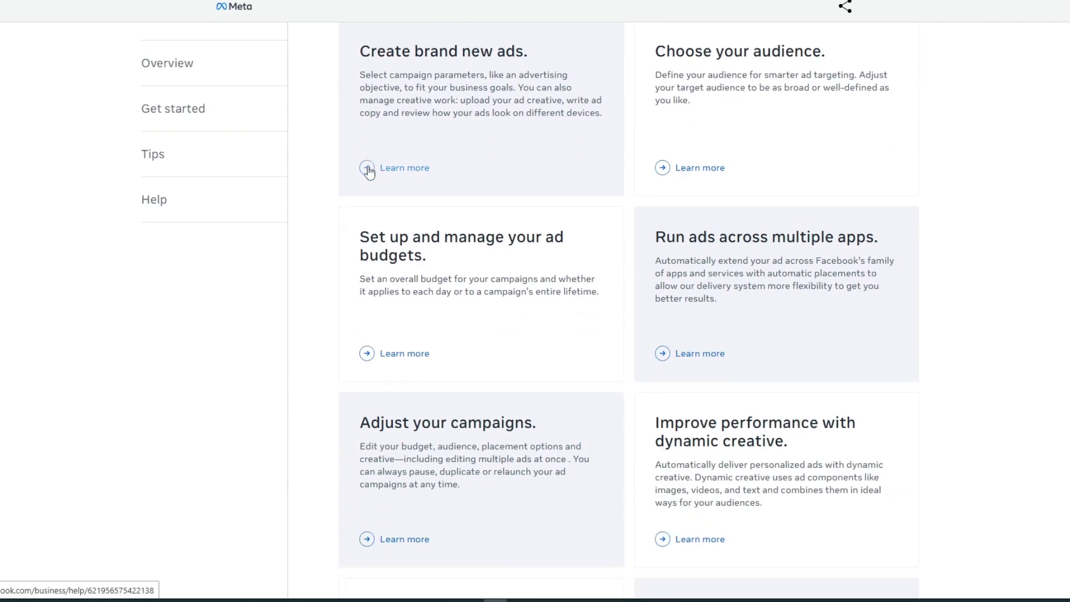
{"action": "scroll", "coordinate": [369, 172], "scroll_direction": "up", "scroll_amount": 1}
{"action": "scroll", "coordinate": [371, 163], "scroll_direction": "up", "scroll_amount": 2}
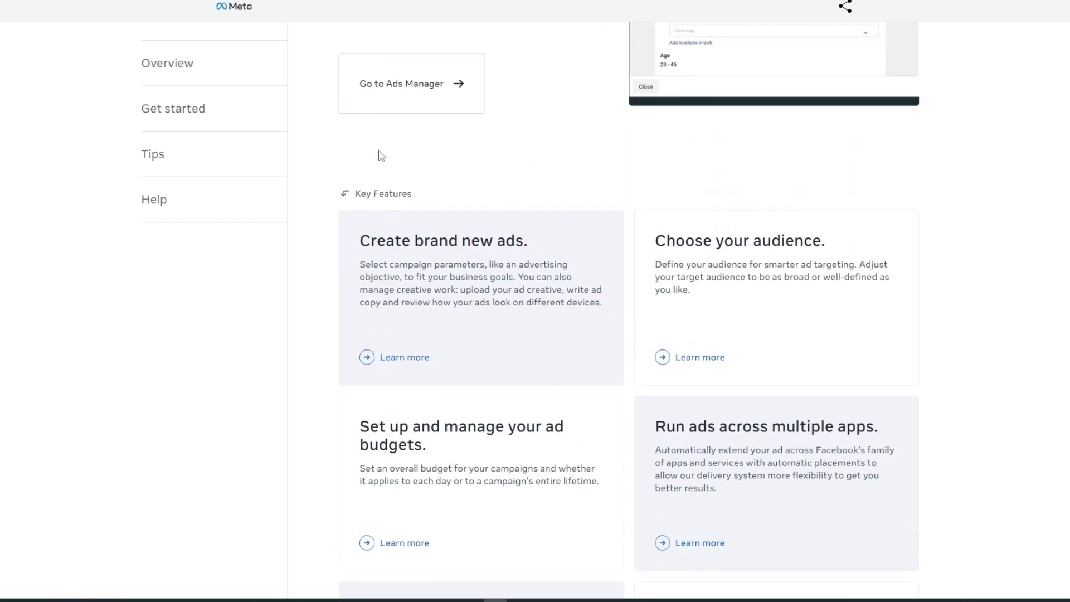
{"action": "scroll", "coordinate": [378, 168], "scroll_direction": "down", "scroll_amount": 1}
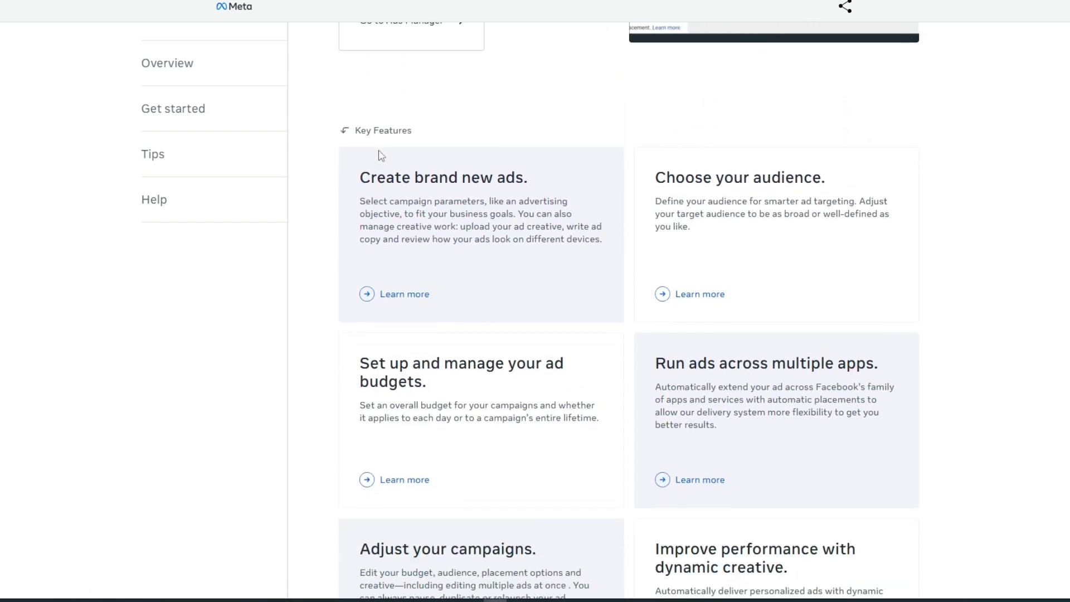
{"action": "scroll", "coordinate": [379, 152], "scroll_direction": "down", "scroll_amount": 1}
{"action": "scroll", "coordinate": [379, 151], "scroll_direction": "down", "scroll_amount": 1}
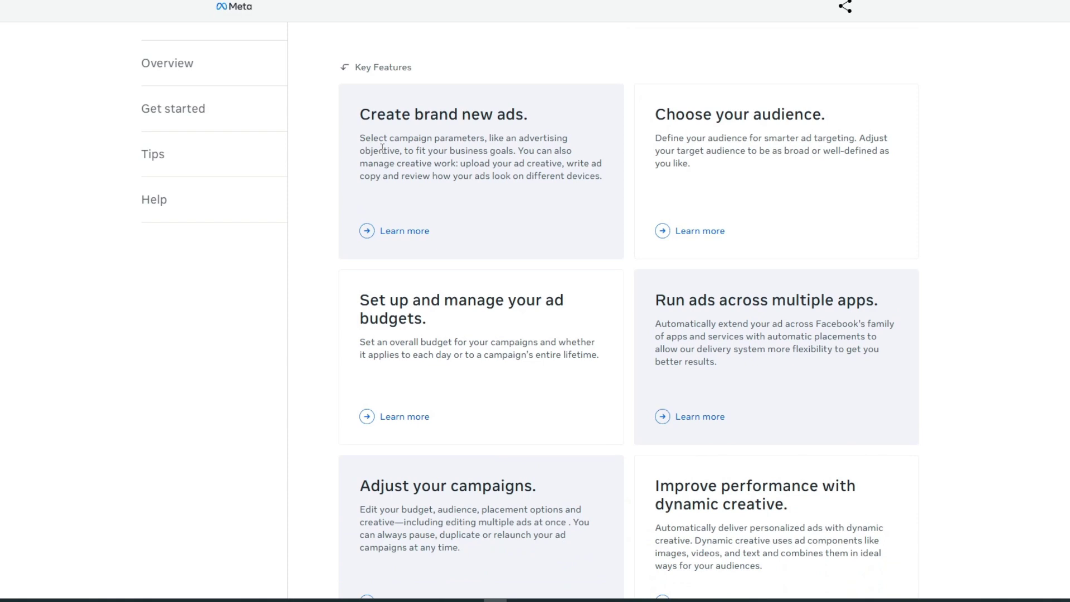
{"action": "scroll", "coordinate": [383, 148], "scroll_direction": "down", "scroll_amount": 2}
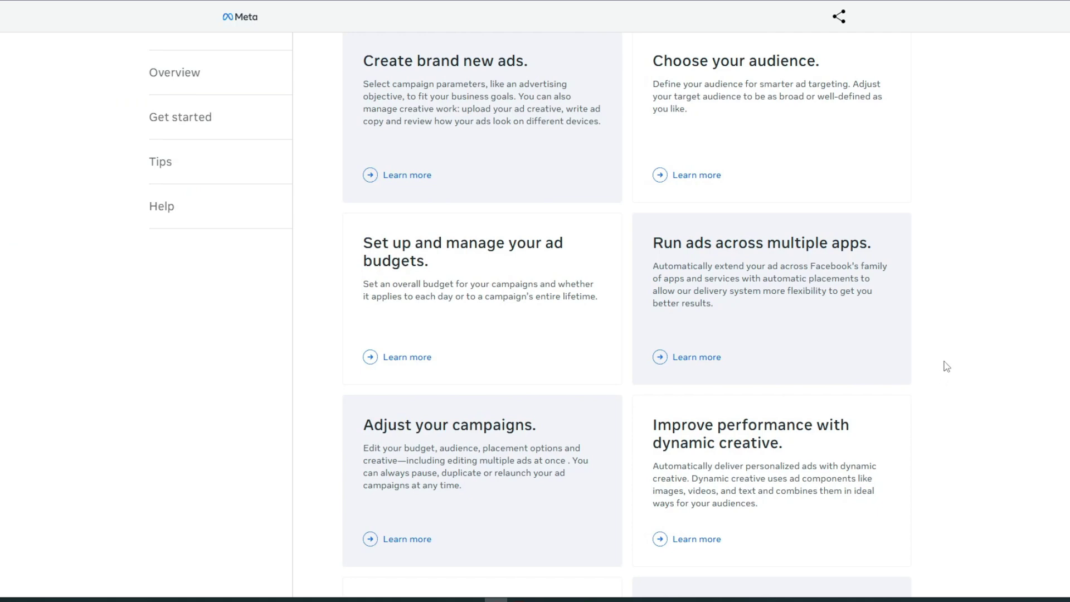
{"action": "scroll", "coordinate": [946, 366], "scroll_direction": "down", "scroll_amount": 2}
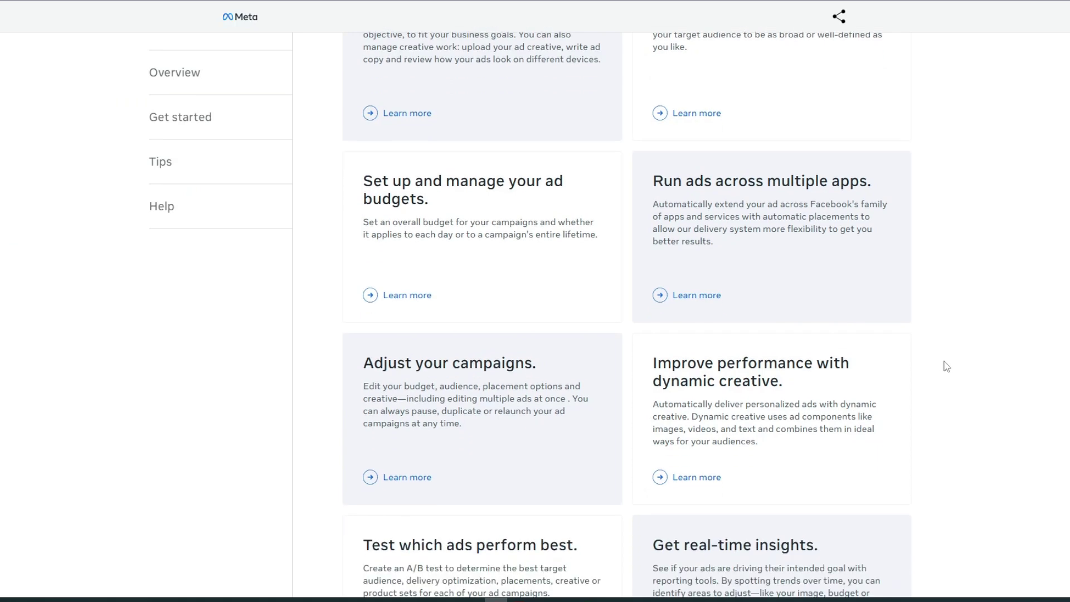
{"action": "scroll", "coordinate": [946, 366], "scroll_direction": "down", "scroll_amount": 3}
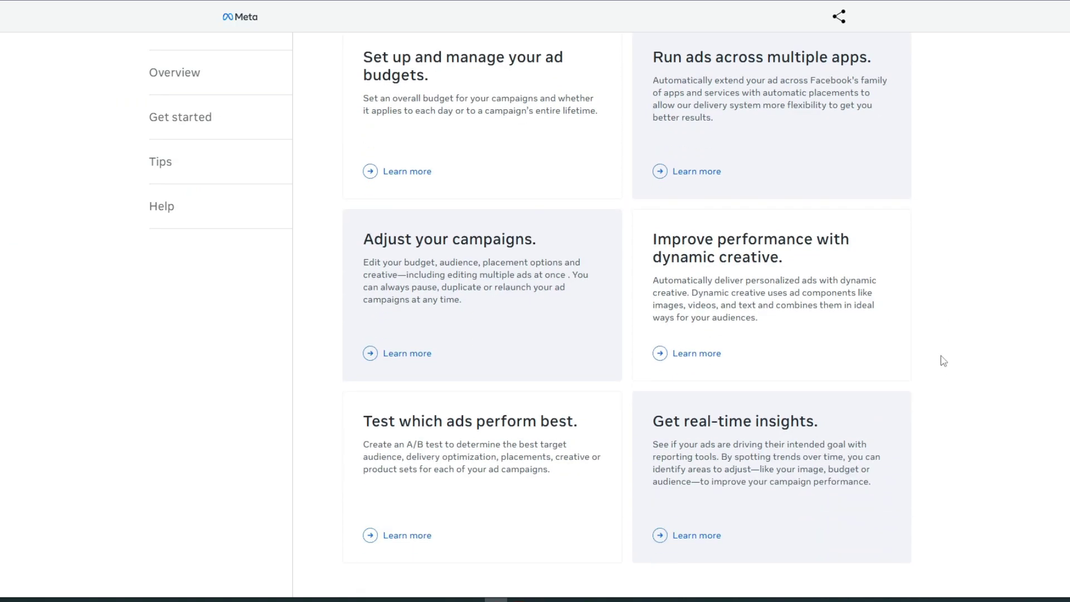
{"action": "scroll", "coordinate": [942, 356], "scroll_direction": "down", "scroll_amount": 2}
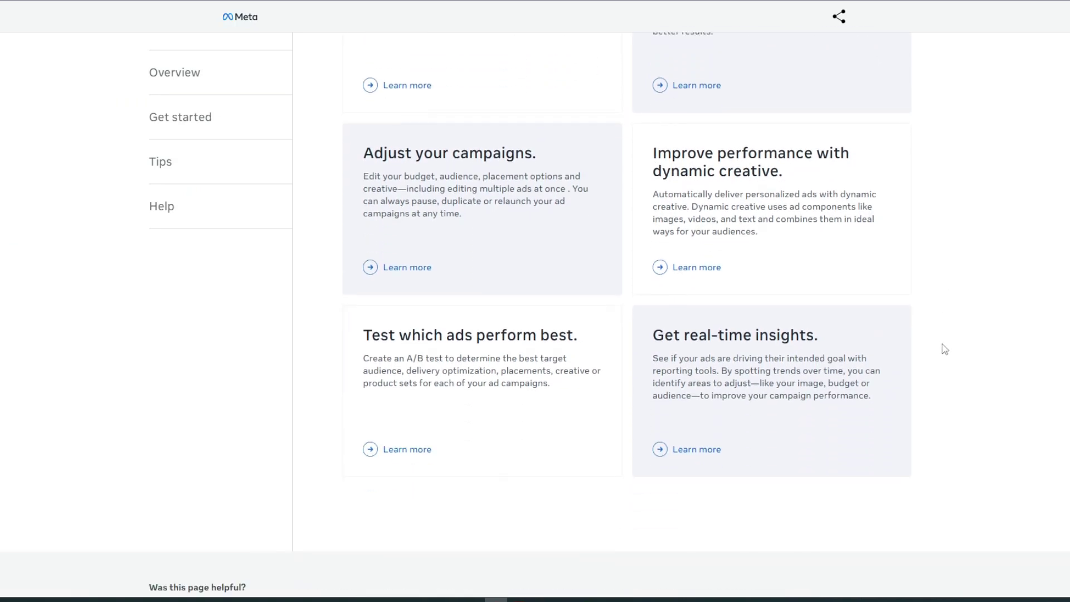
{"action": "scroll", "coordinate": [945, 349], "scroll_direction": "down", "scroll_amount": 3}
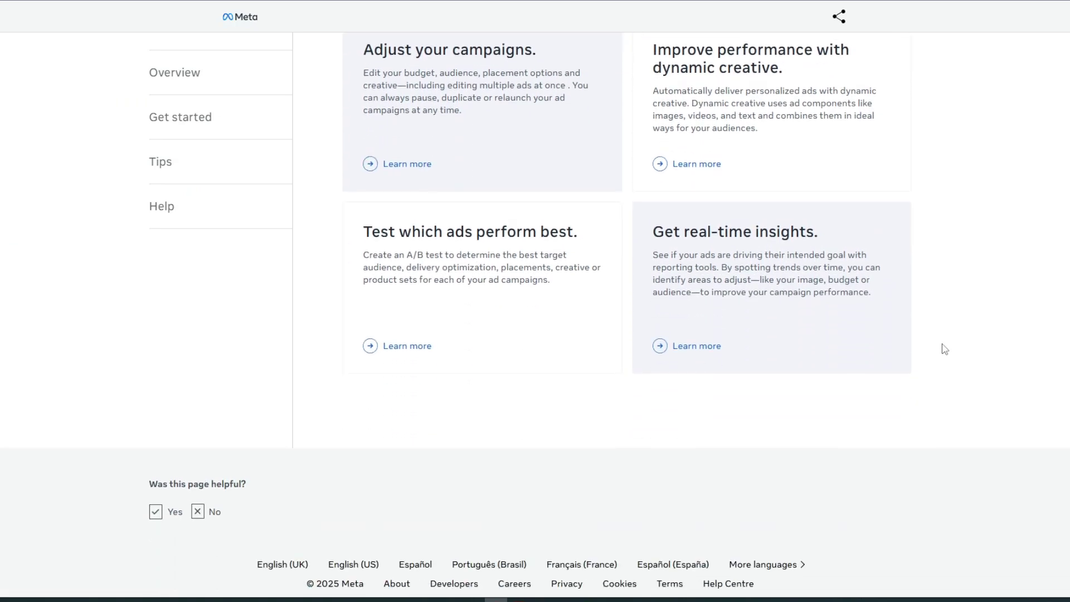
{"action": "scroll", "coordinate": [943, 349], "scroll_direction": "up", "scroll_amount": 3}
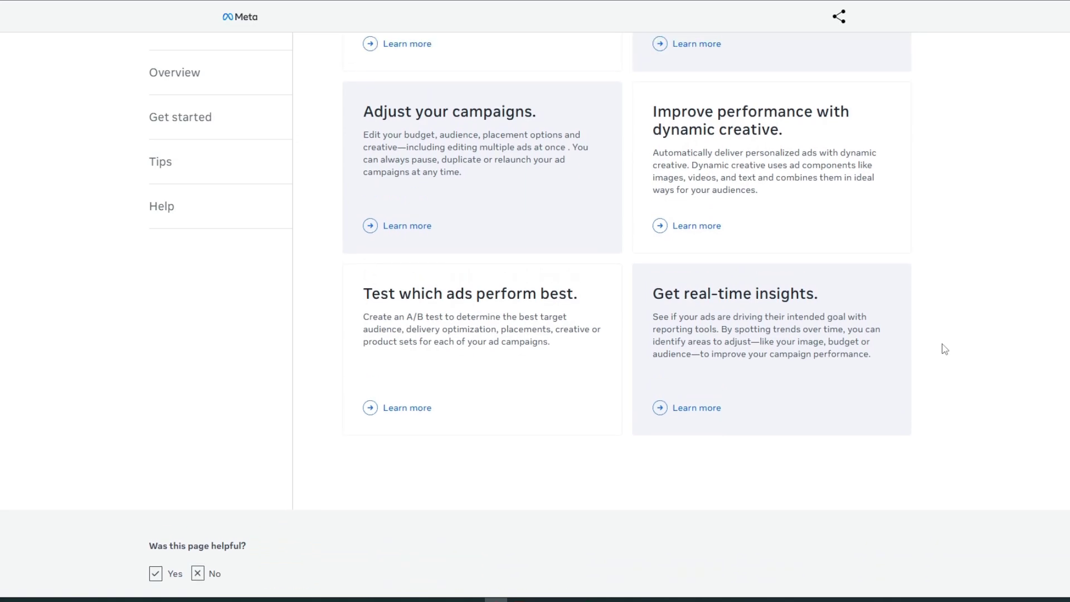
{"action": "scroll", "coordinate": [943, 349], "scroll_direction": "up", "scroll_amount": 3}
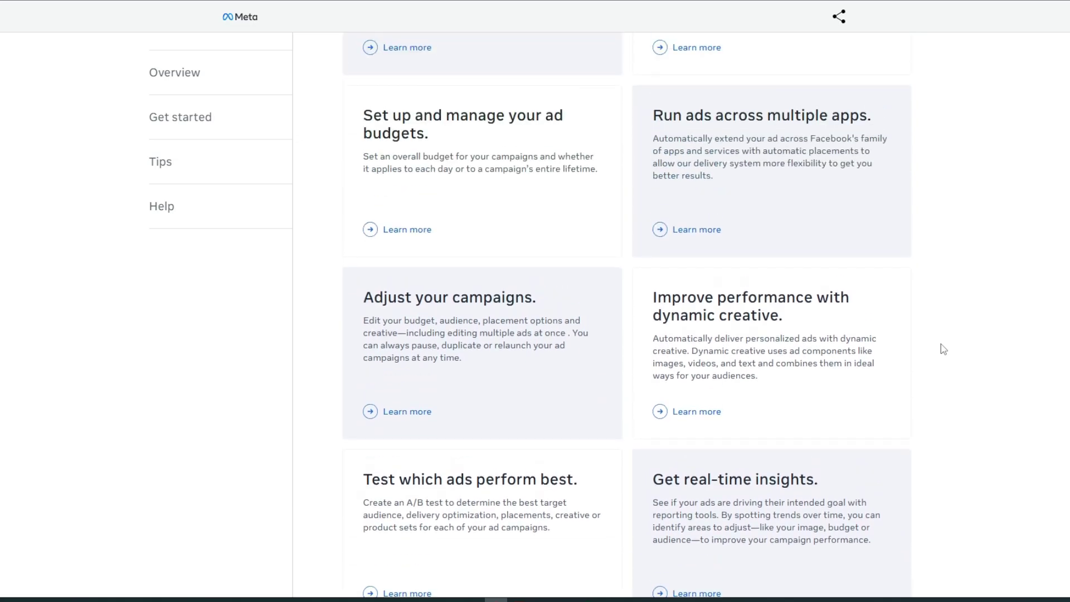
{"action": "scroll", "coordinate": [943, 349], "scroll_direction": "up", "scroll_amount": 3}
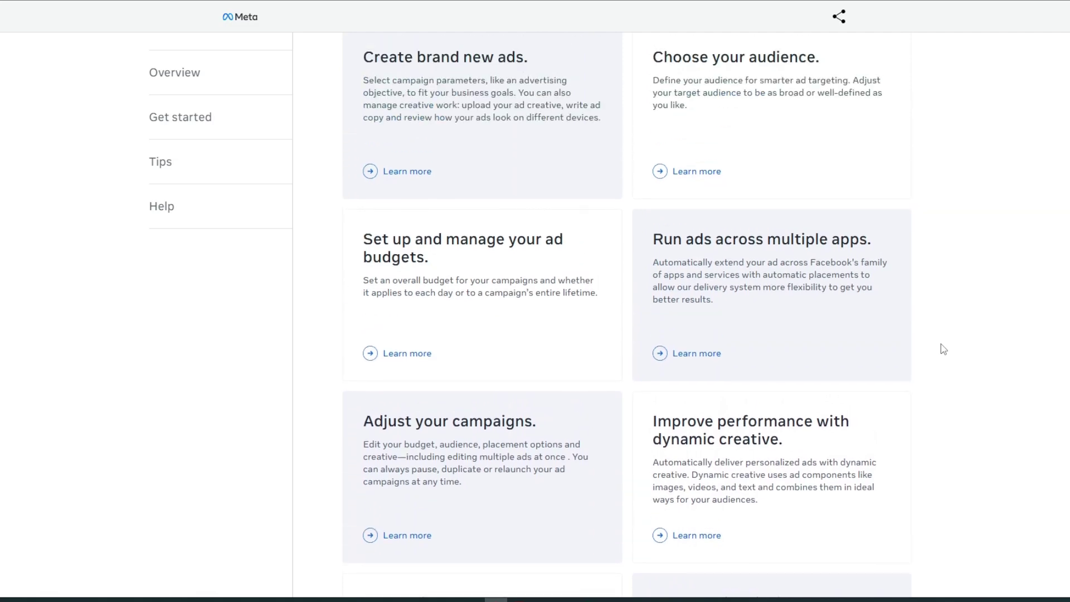
{"action": "scroll", "coordinate": [943, 348], "scroll_direction": "up", "scroll_amount": 4}
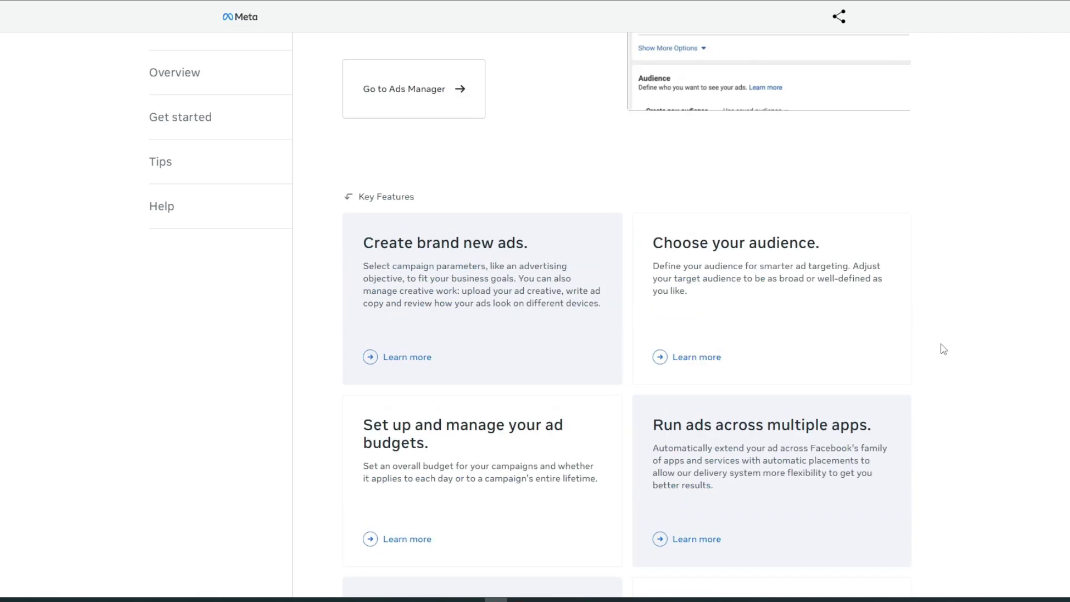
{"action": "scroll", "coordinate": [943, 348], "scroll_direction": "up", "scroll_amount": 3}
{"action": "scroll", "coordinate": [944, 347], "scroll_direction": "up", "scroll_amount": 2}
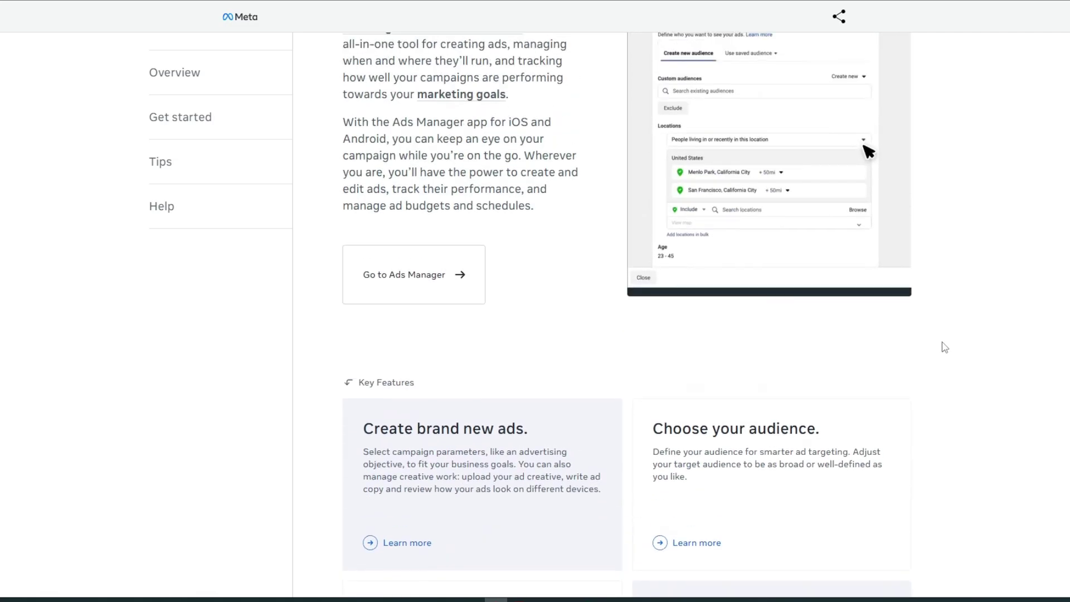
{"action": "scroll", "coordinate": [944, 347], "scroll_direction": "up", "scroll_amount": 1}
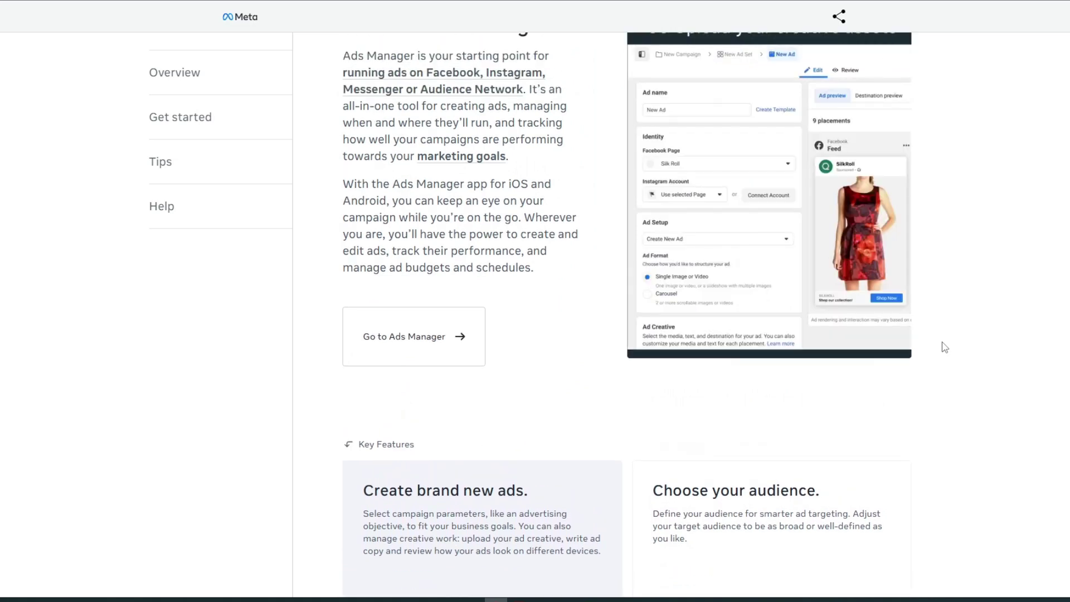
{"action": "scroll", "coordinate": [944, 346], "scroll_direction": "up", "scroll_amount": 1}
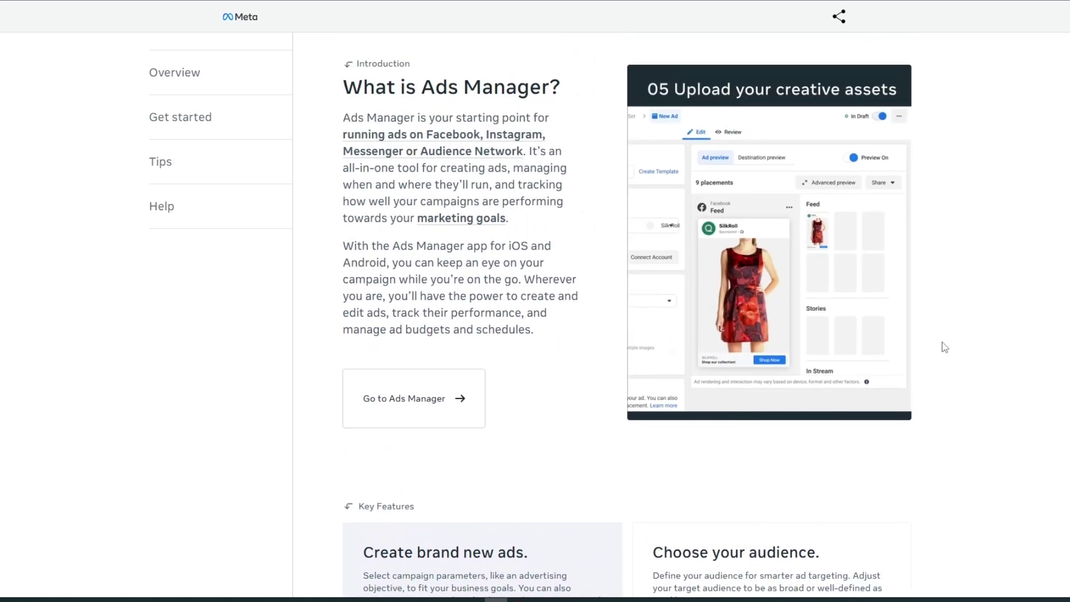
{"action": "scroll", "coordinate": [943, 347], "scroll_direction": "up", "scroll_amount": 2}
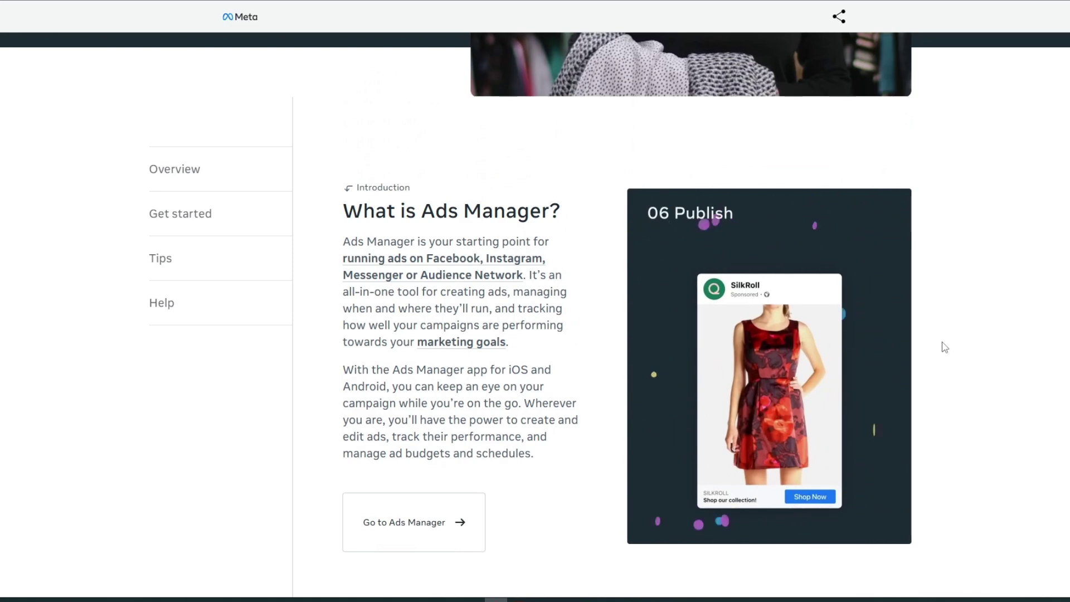
{"action": "scroll", "coordinate": [944, 347], "scroll_direction": "up", "scroll_amount": 1}
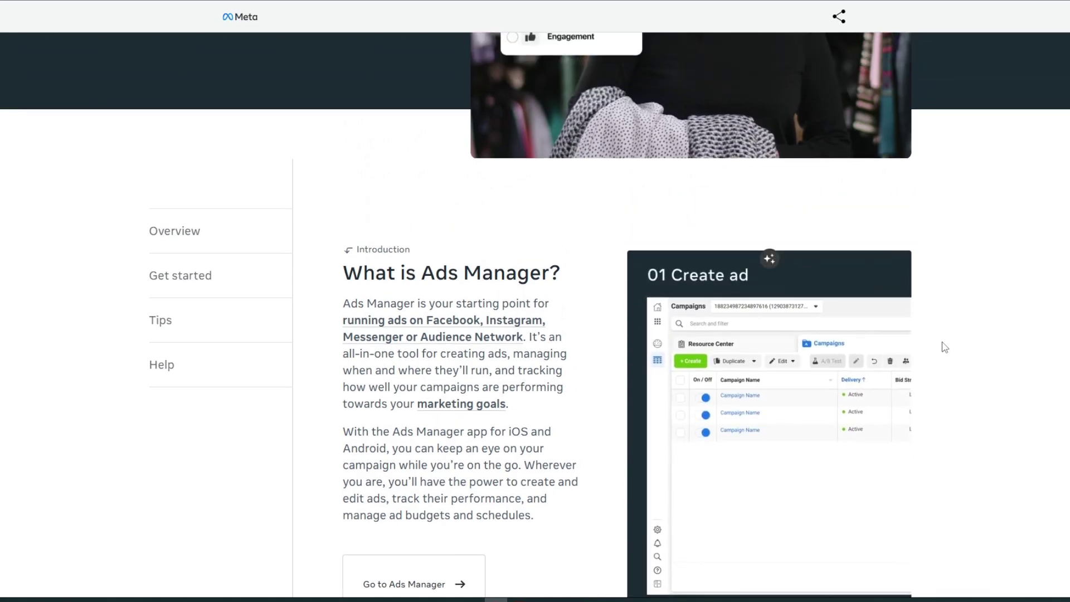
{"action": "scroll", "coordinate": [944, 347], "scroll_direction": "up", "scroll_amount": 2}
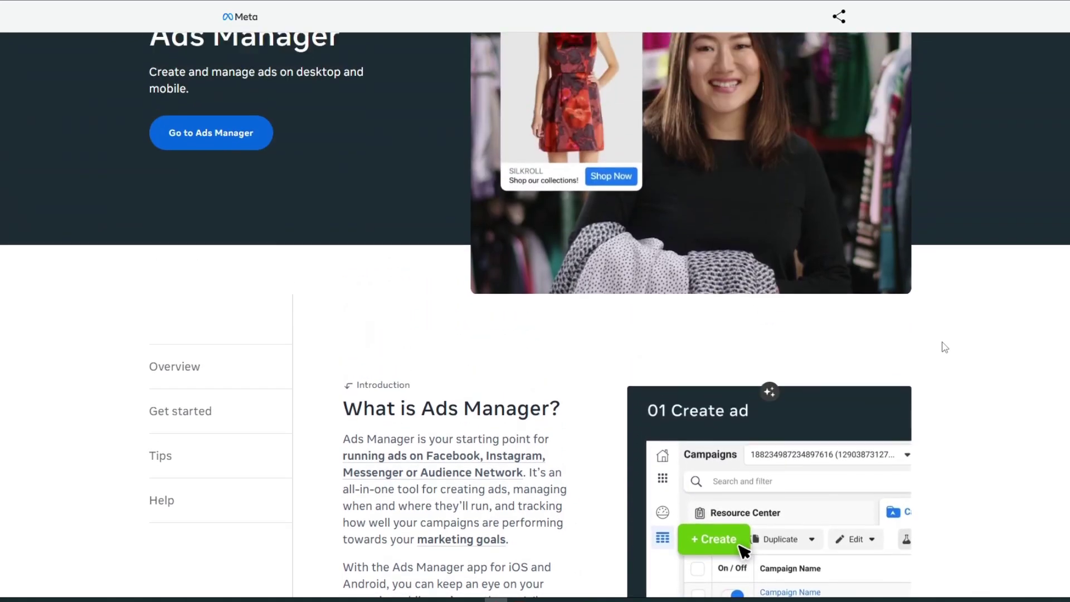
{"action": "scroll", "coordinate": [943, 347], "scroll_direction": "up", "scroll_amount": 2}
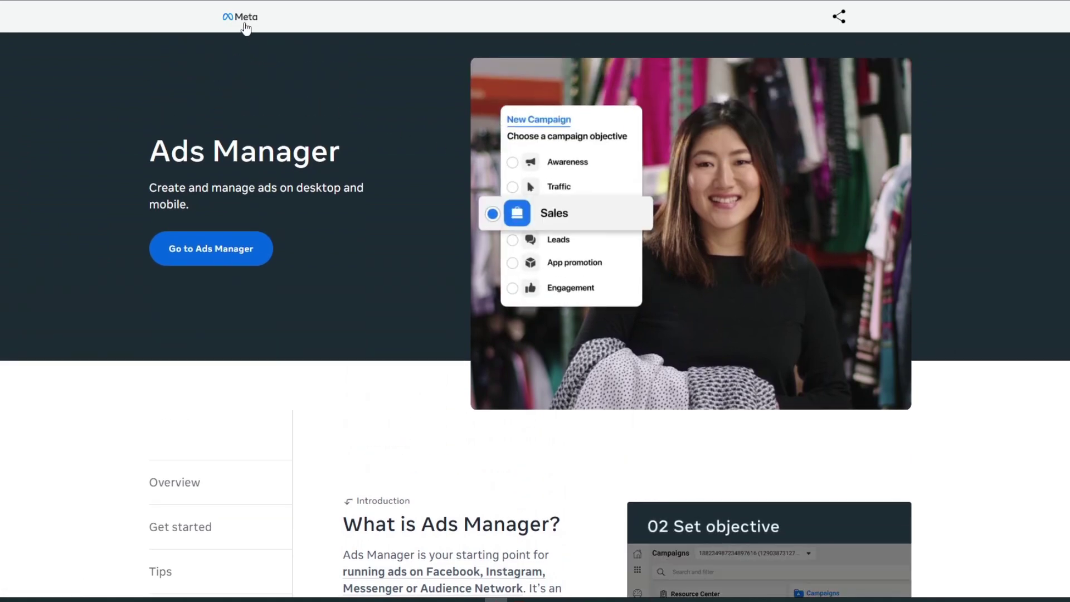
Go to the Meta for Business home page to reach the Business Suite benefits section.
{"action": "left_click", "coordinate": [241, 17]}
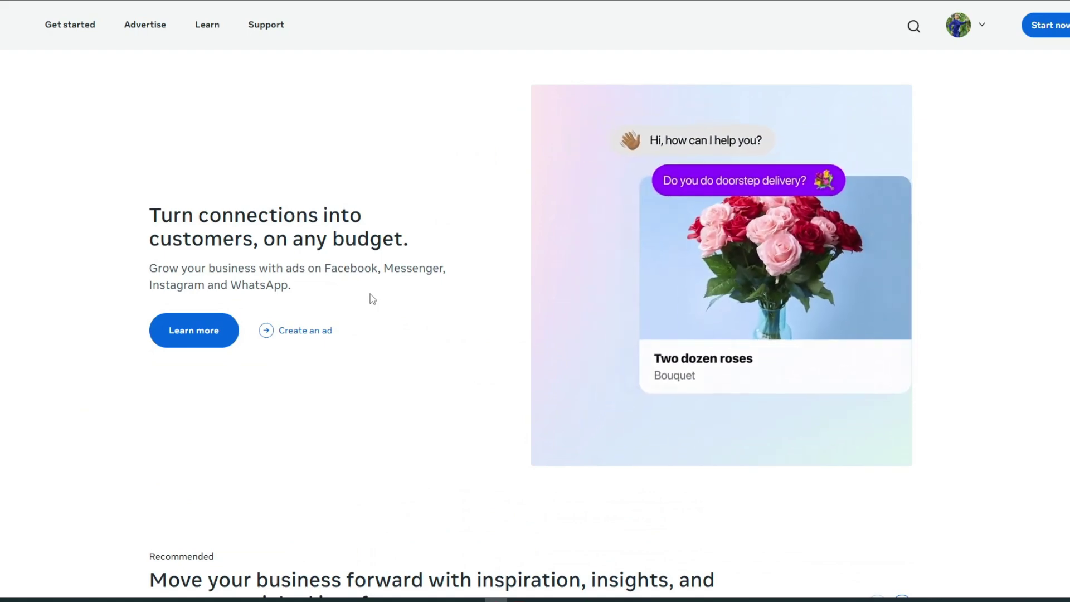
{"action": "scroll", "coordinate": [373, 299], "scroll_direction": "down", "scroll_amount": 2}
{"action": "scroll", "coordinate": [372, 298], "scroll_direction": "down", "scroll_amount": 1}
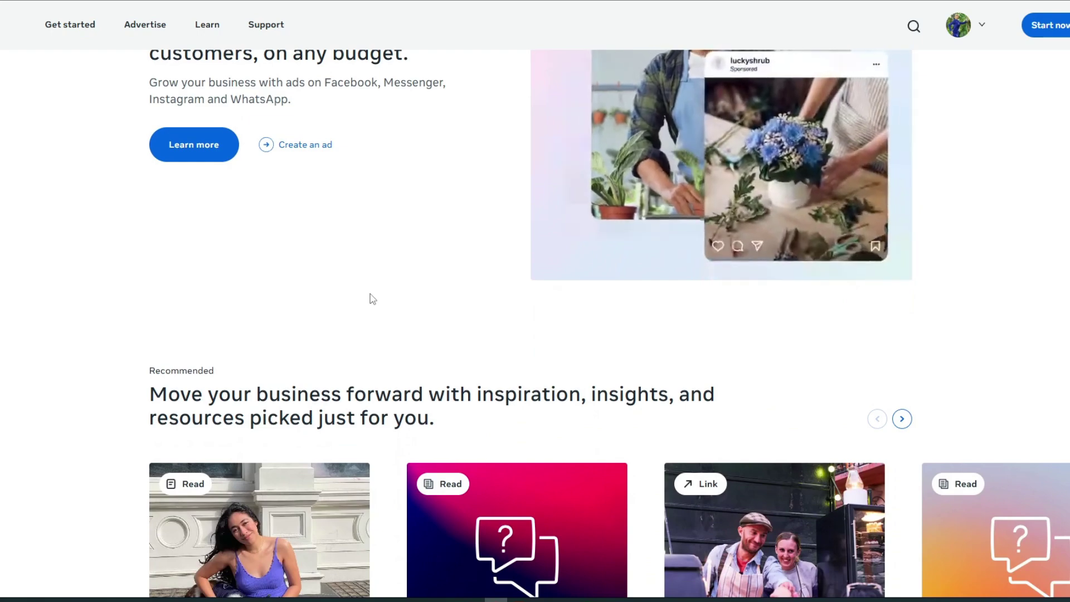
{"action": "scroll", "coordinate": [372, 299], "scroll_direction": "down", "scroll_amount": 2}
{"action": "scroll", "coordinate": [599, 476], "scroll_direction": "down", "scroll_amount": 4}
{"action": "scroll", "coordinate": [604, 466], "scroll_direction": "up", "scroll_amount": 3}
{"action": "scroll", "coordinate": [608, 465], "scroll_direction": "up", "scroll_amount": 2}
{"action": "scroll", "coordinate": [604, 461], "scroll_direction": "up", "scroll_amount": 2}
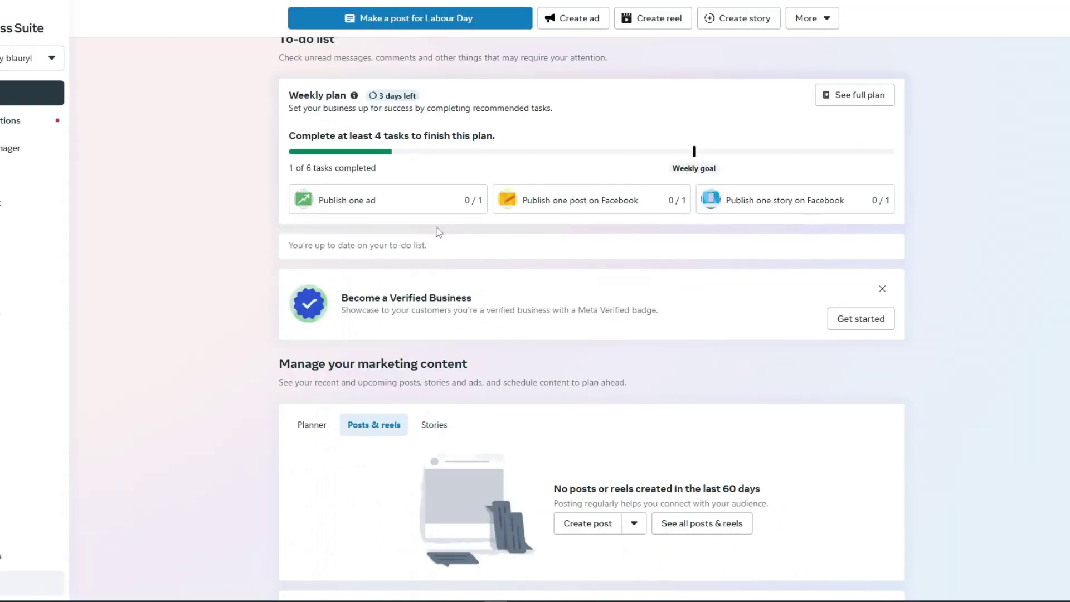
{"action": "scroll", "coordinate": [437, 231], "scroll_direction": "down", "scroll_amount": 2}
{"action": "scroll", "coordinate": [470, 260], "scroll_direction": "down", "scroll_amount": 2}
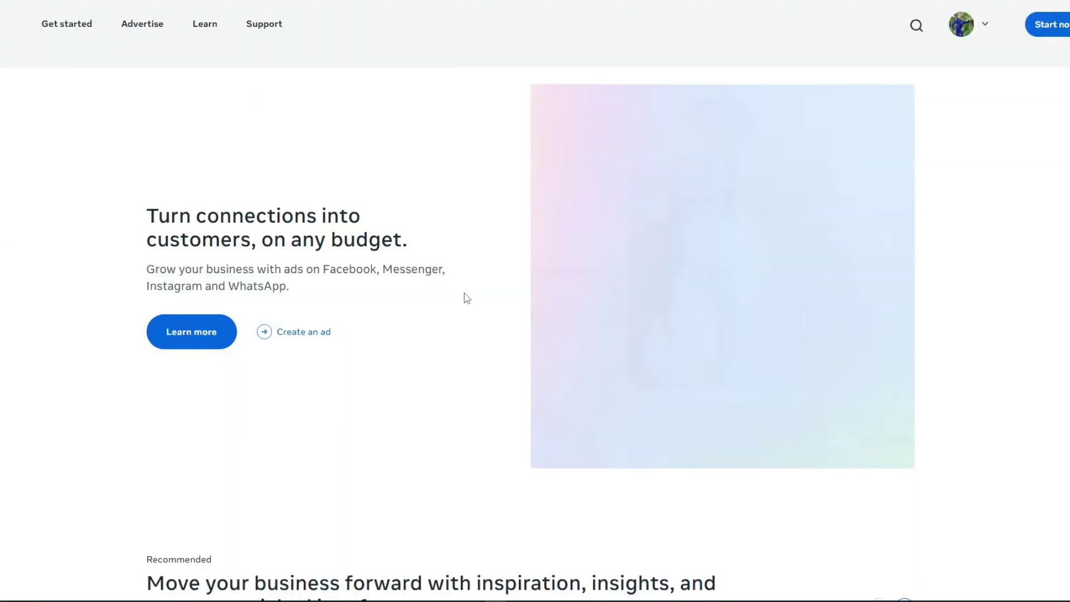
{"action": "scroll", "coordinate": [466, 298], "scroll_direction": "down", "scroll_amount": 2}
{"action": "scroll", "coordinate": [466, 298], "scroll_direction": "down", "scroll_amount": 1}
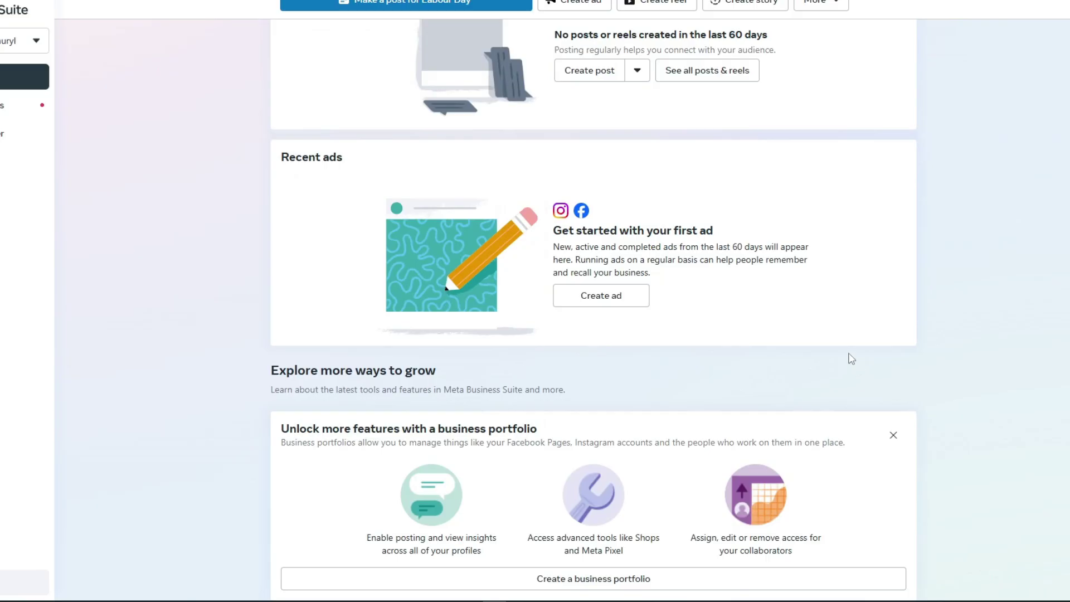
{"action": "scroll", "coordinate": [851, 357], "scroll_direction": "down", "scroll_amount": 1}
{"action": "scroll", "coordinate": [852, 357], "scroll_direction": "up", "scroll_amount": 3}
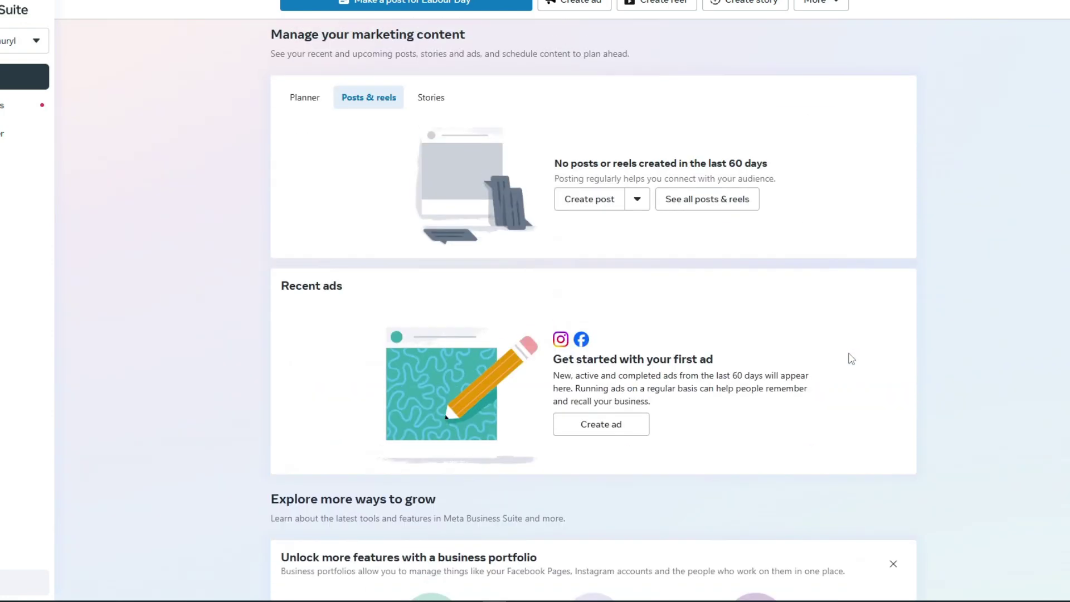
{"action": "scroll", "coordinate": [851, 357], "scroll_direction": "up", "scroll_amount": 2}
{"action": "scroll", "coordinate": [851, 358], "scroll_direction": "up", "scroll_amount": 2}
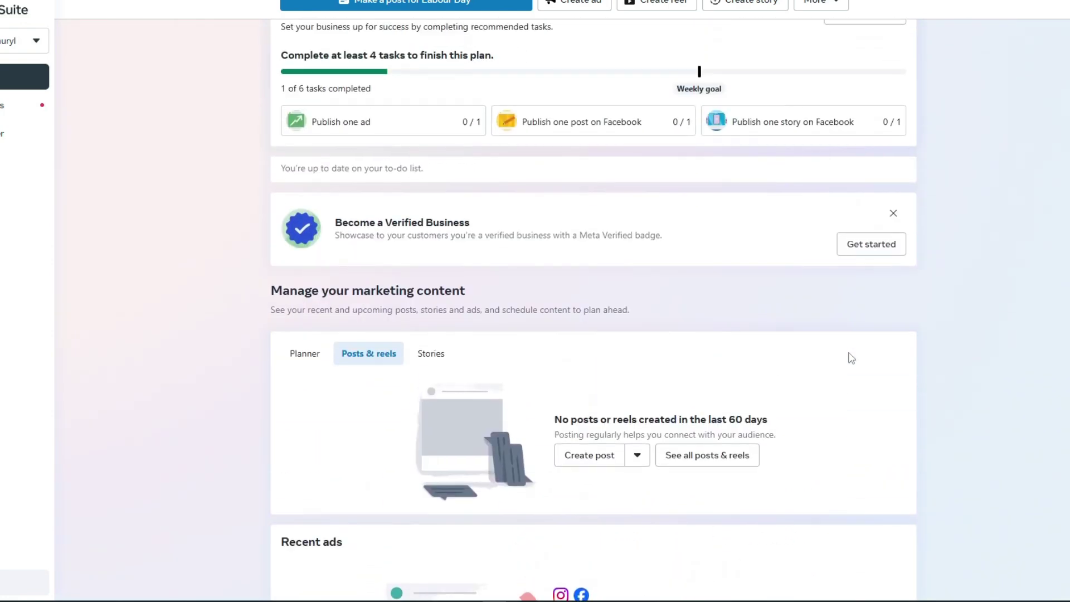
{"action": "scroll", "coordinate": [851, 358], "scroll_direction": "up", "scroll_amount": 1}
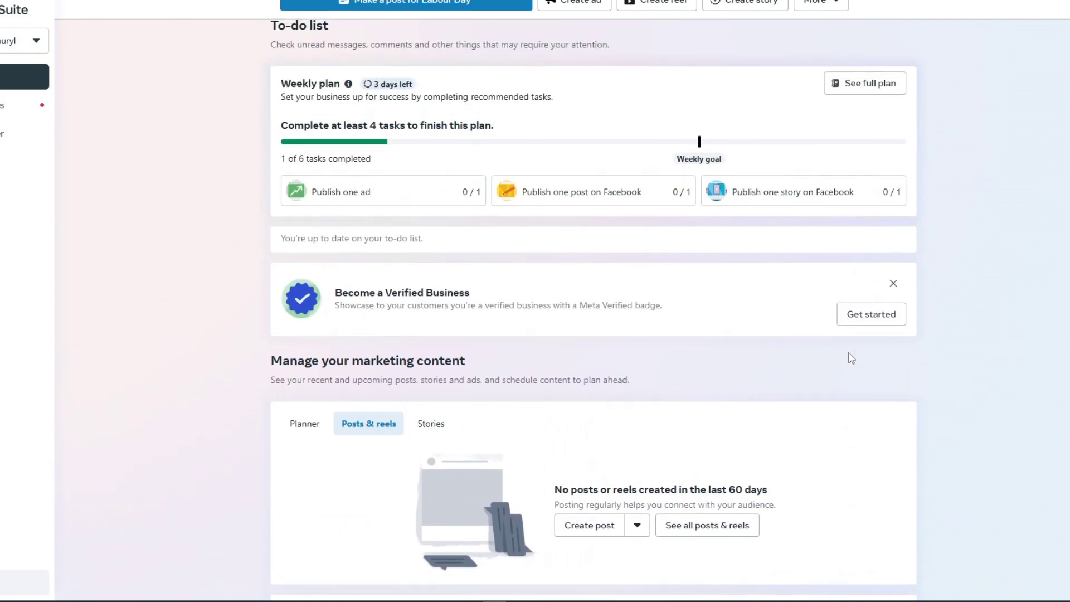
{"action": "scroll", "coordinate": [851, 358], "scroll_direction": "up", "scroll_amount": 1}
{"action": "scroll", "coordinate": [851, 358], "scroll_direction": "up", "scroll_amount": 1}
{"action": "scroll", "coordinate": [851, 359], "scroll_direction": "up", "scroll_amount": 1}
{"action": "scroll", "coordinate": [851, 357], "scroll_direction": "up", "scroll_amount": 1}
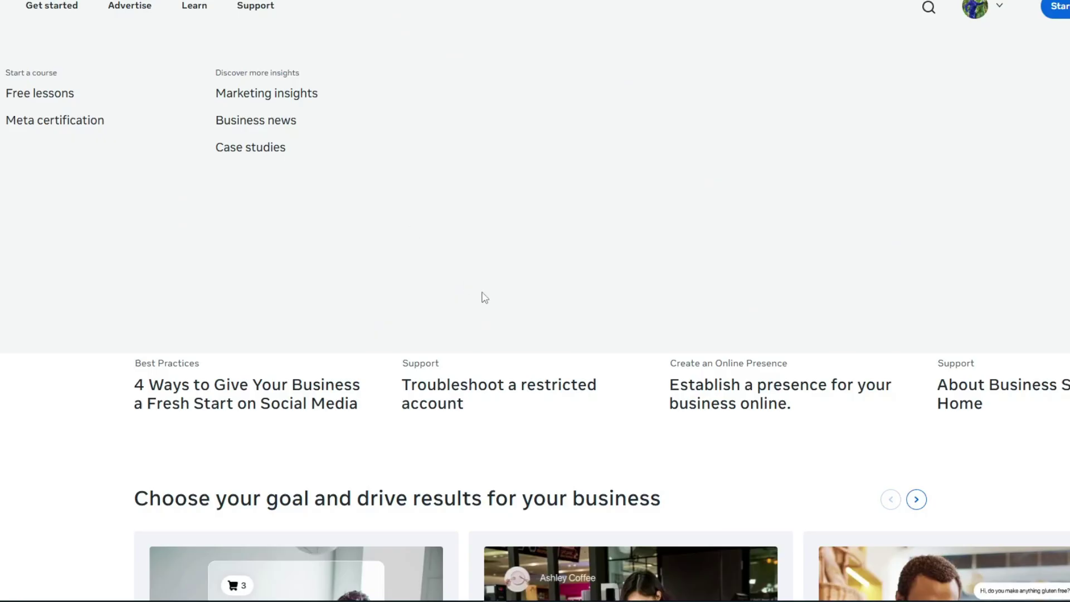
{"action": "scroll", "coordinate": [482, 297], "scroll_direction": "down", "scroll_amount": 2}
{"action": "scroll", "coordinate": [482, 296], "scroll_direction": "down", "scroll_amount": 1}
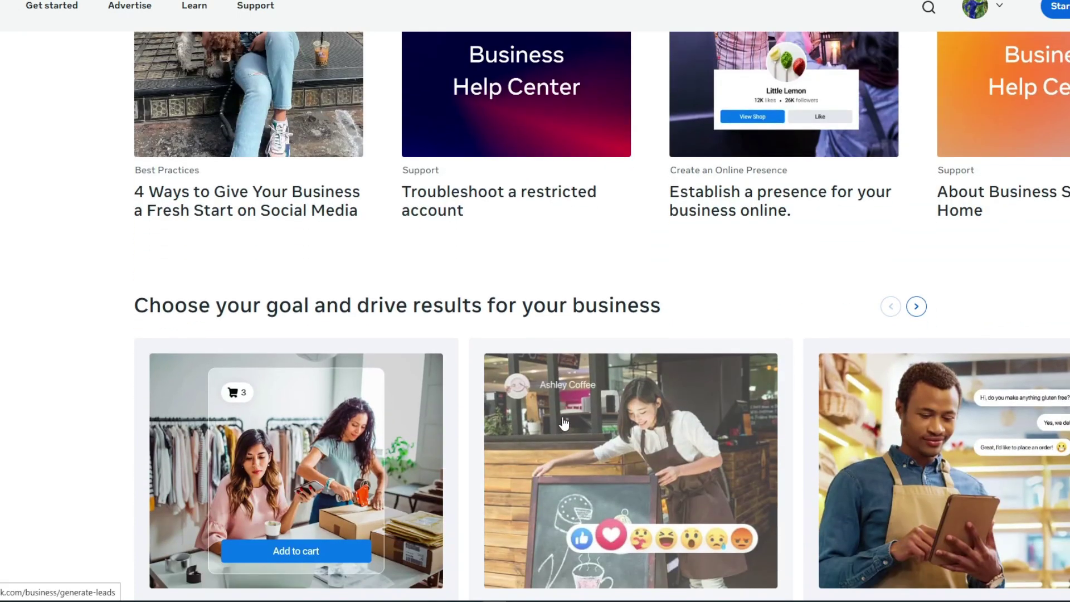
{"action": "scroll", "coordinate": [564, 424], "scroll_direction": "down", "scroll_amount": 2}
{"action": "scroll", "coordinate": [564, 417], "scroll_direction": "down", "scroll_amount": 1}
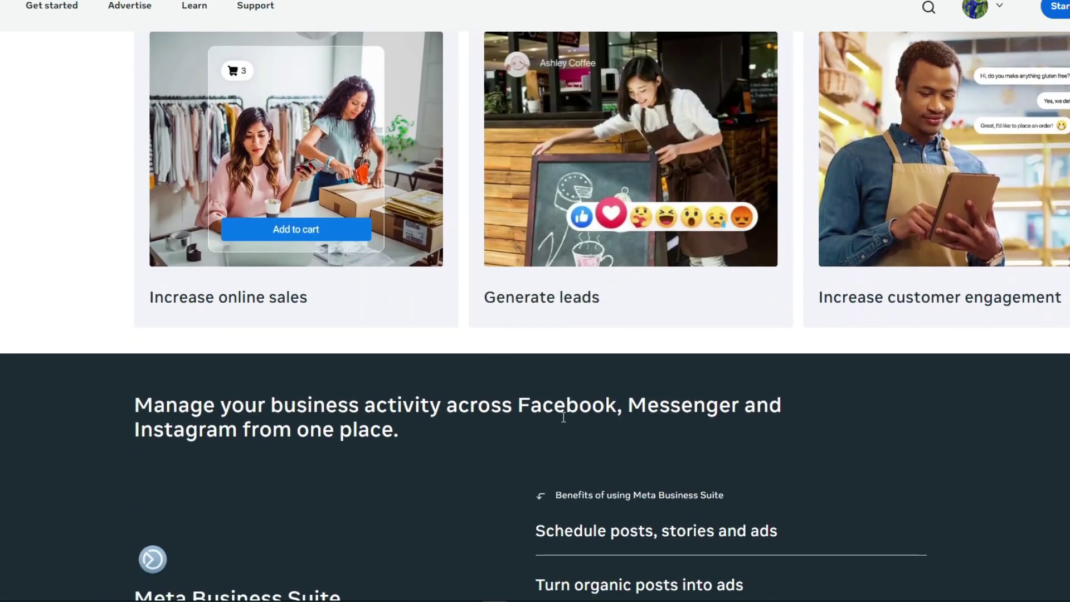
{"action": "scroll", "coordinate": [563, 417], "scroll_direction": "down", "scroll_amount": 1}
{"action": "scroll", "coordinate": [561, 423], "scroll_direction": "down", "scroll_amount": 1}
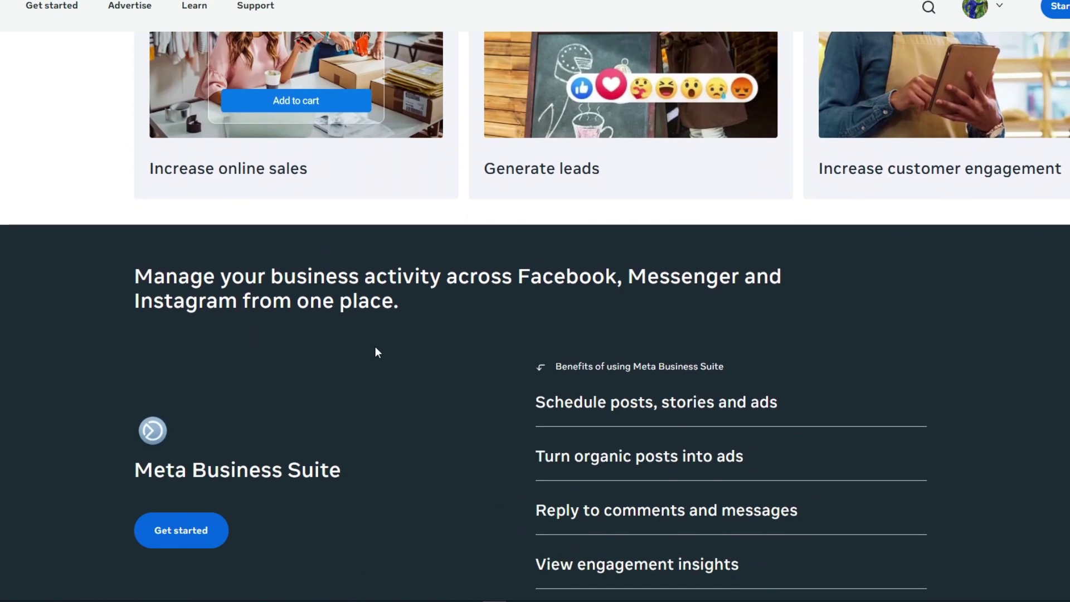
{"action": "scroll", "coordinate": [375, 349], "scroll_direction": "down", "scroll_amount": 2}
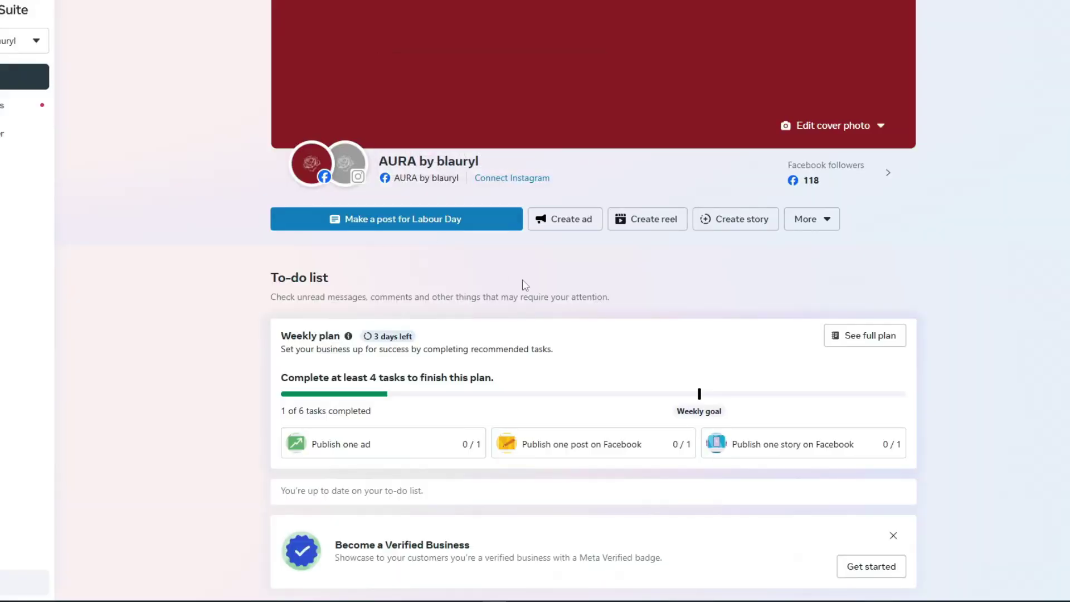
{"action": "scroll", "coordinate": [524, 286], "scroll_direction": "down", "scroll_amount": 1}
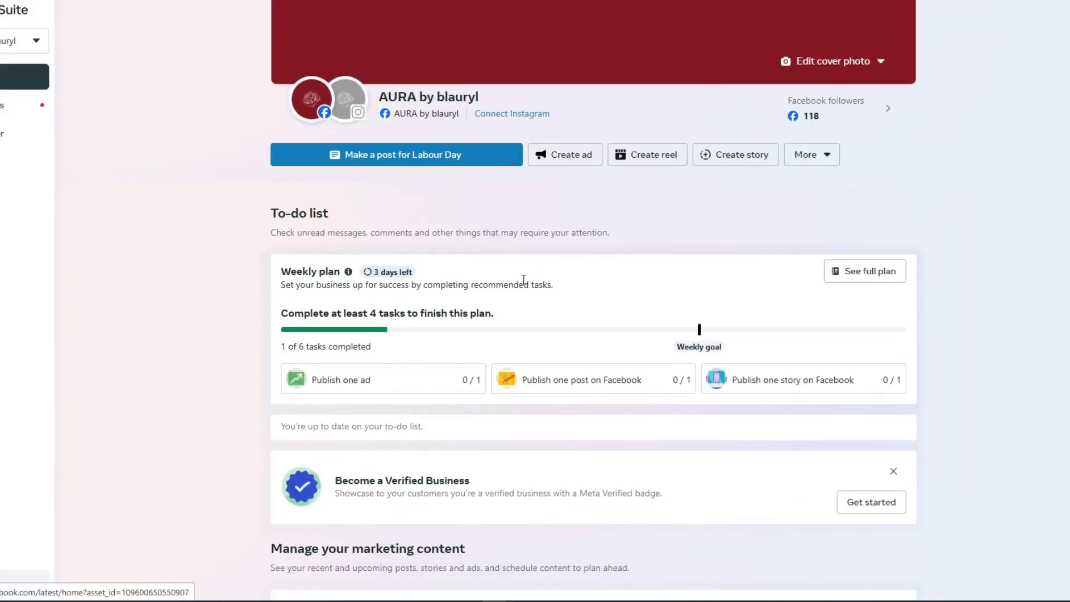
{"action": "scroll", "coordinate": [524, 281], "scroll_direction": "down", "scroll_amount": 2}
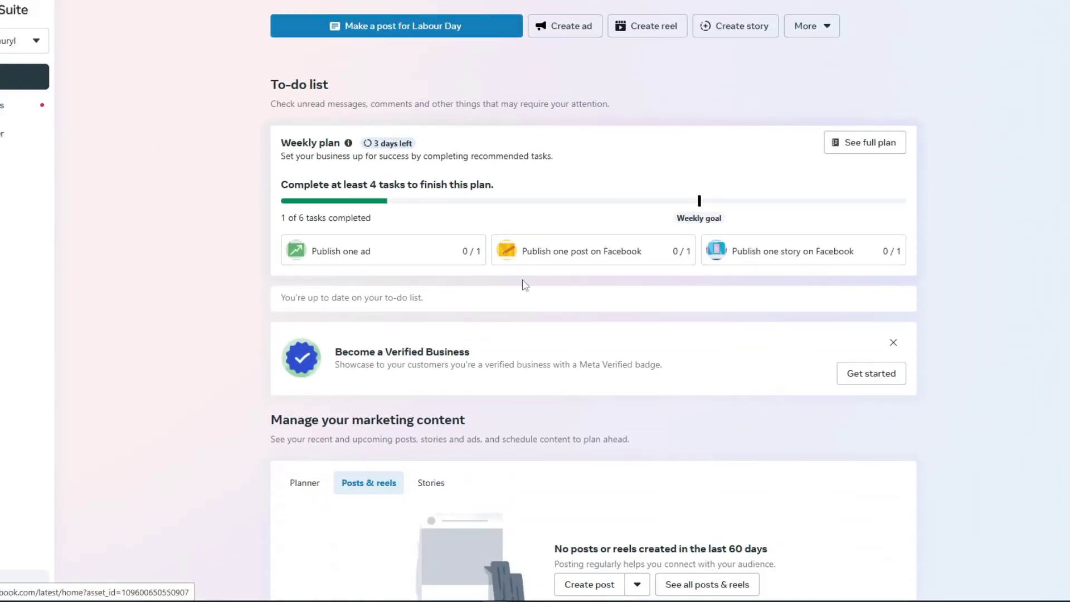
{"action": "scroll", "coordinate": [524, 285], "scroll_direction": "down", "scroll_amount": 2}
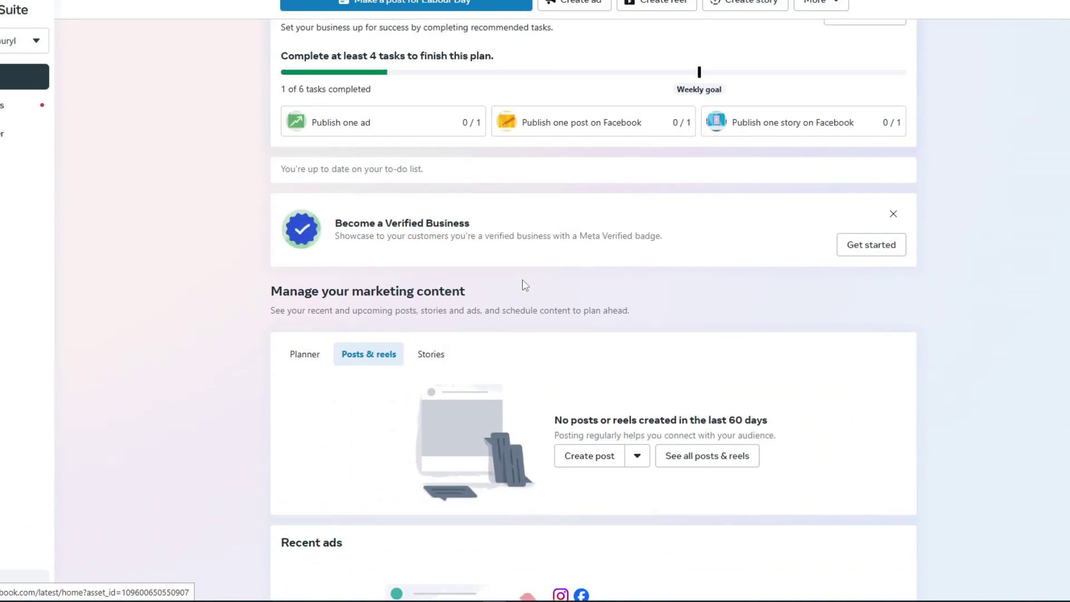
{"action": "scroll", "coordinate": [524, 285], "scroll_direction": "down", "scroll_amount": 1}
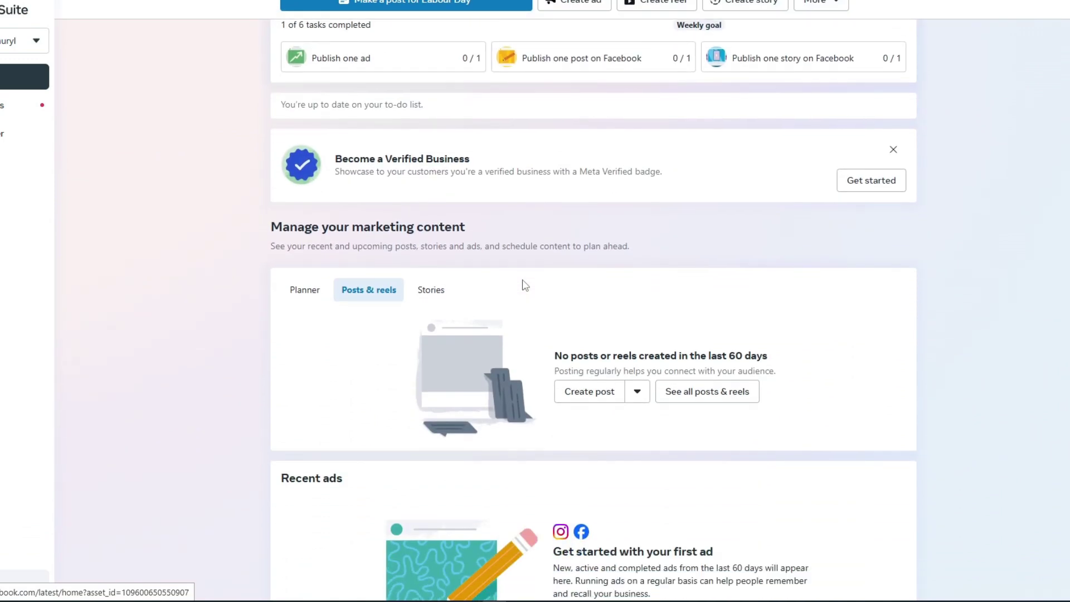
{"action": "scroll", "coordinate": [523, 285], "scroll_direction": "down", "scroll_amount": 1}
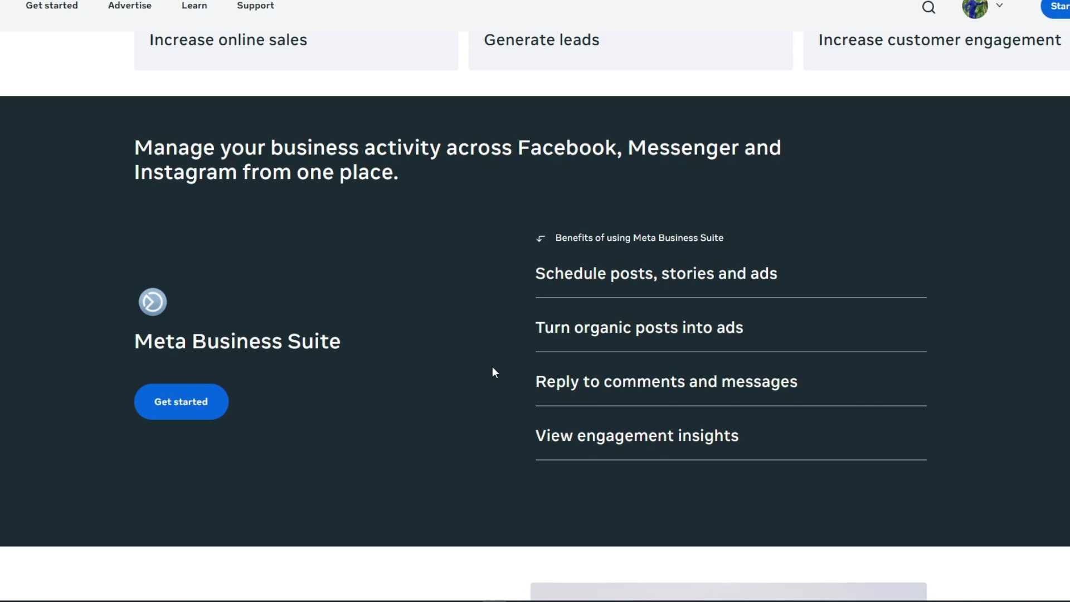
{"action": "scroll", "coordinate": [492, 368], "scroll_direction": "down", "scroll_amount": 2}
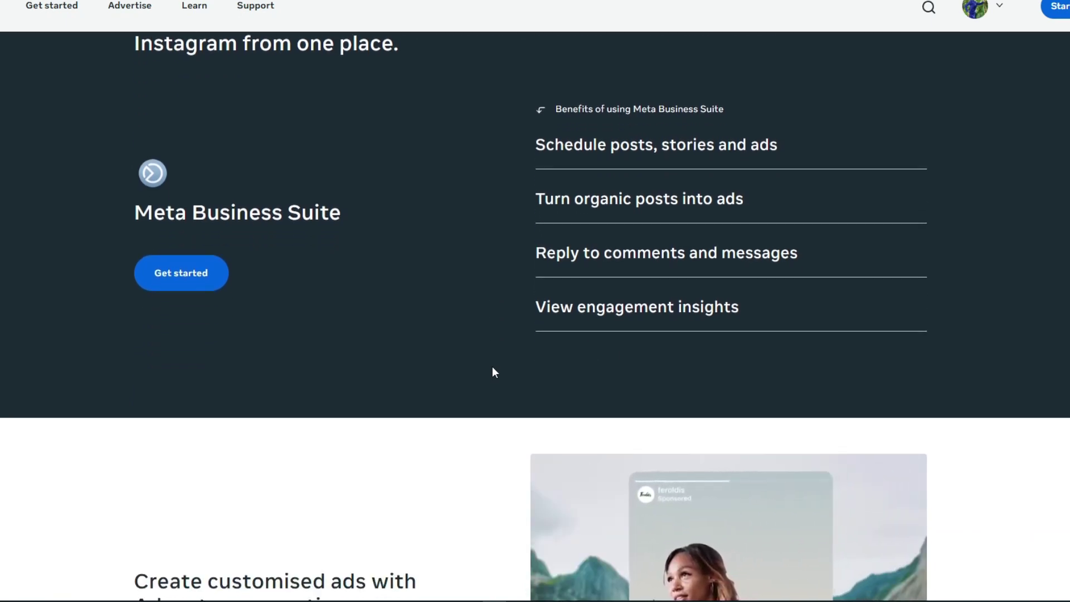
{"action": "scroll", "coordinate": [492, 367], "scroll_direction": "down", "scroll_amount": 1}
{"action": "scroll", "coordinate": [492, 367], "scroll_direction": "down", "scroll_amount": 2}
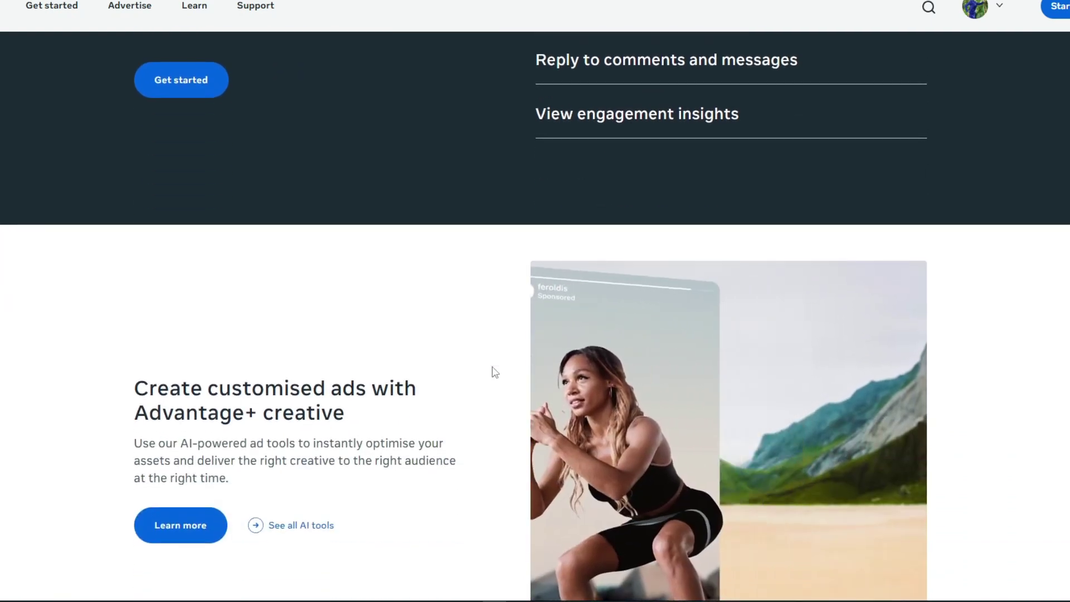
{"action": "scroll", "coordinate": [493, 371], "scroll_direction": "down", "scroll_amount": 1}
{"action": "scroll", "coordinate": [485, 365], "scroll_direction": "down", "scroll_amount": 2}
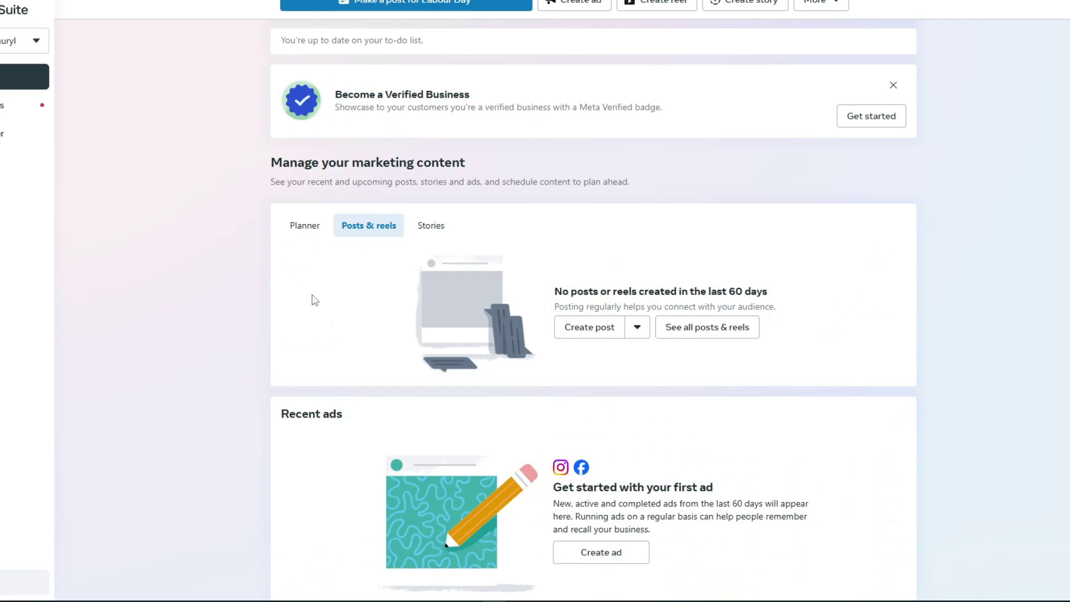
{"action": "scroll", "coordinate": [313, 300], "scroll_direction": "down", "scroll_amount": 1}
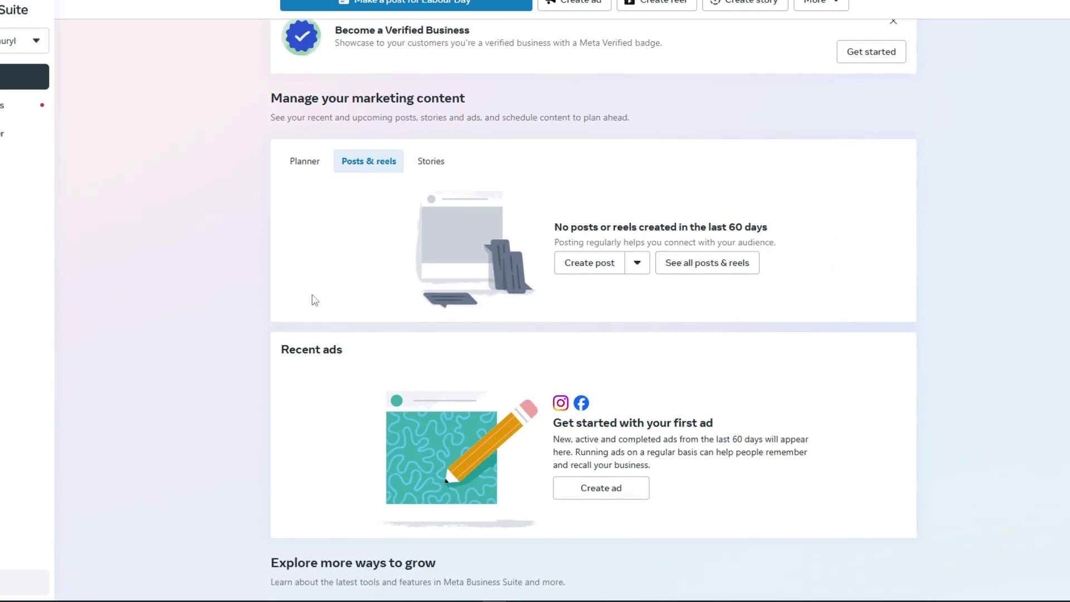
{"action": "scroll", "coordinate": [313, 301], "scroll_direction": "down", "scroll_amount": 1}
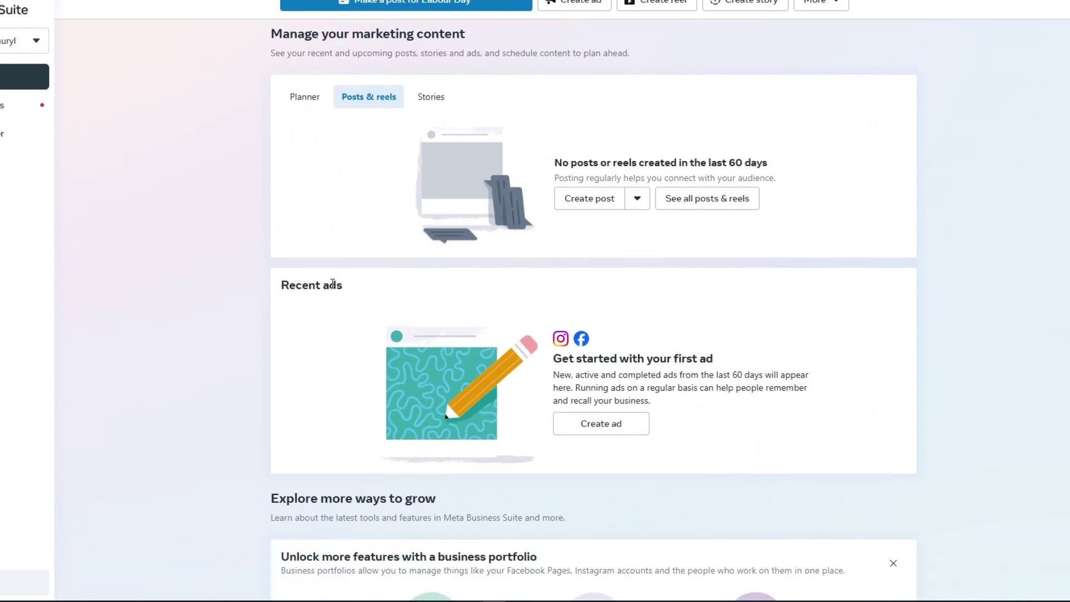
{"action": "scroll", "coordinate": [332, 284], "scroll_direction": "down", "scroll_amount": 4}
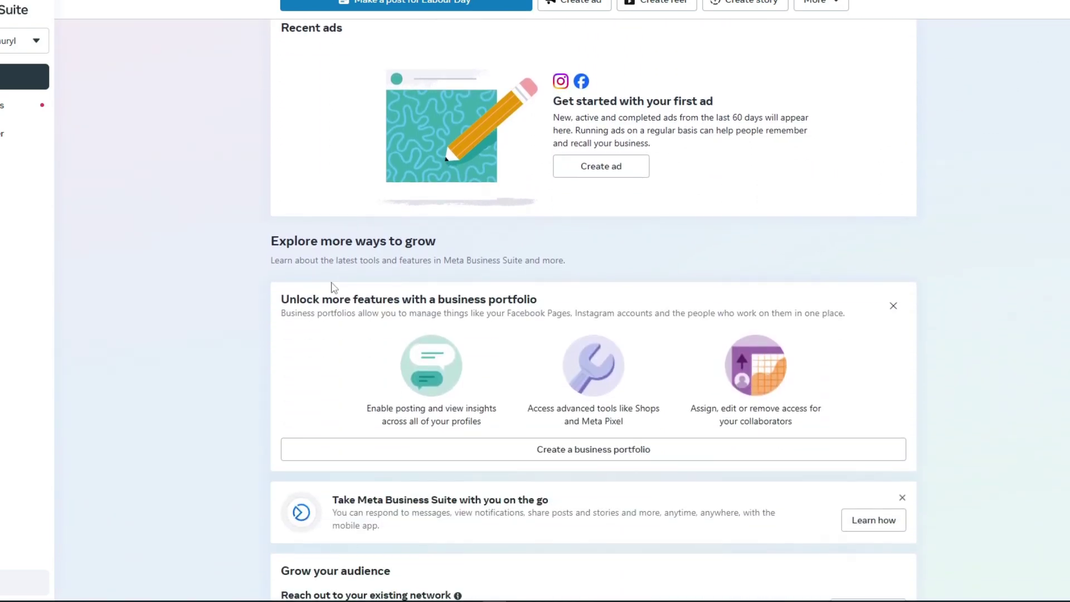
{"action": "scroll", "coordinate": [332, 285], "scroll_direction": "down", "scroll_amount": 1}
{"action": "scroll", "coordinate": [331, 286], "scroll_direction": "down", "scroll_amount": 1}
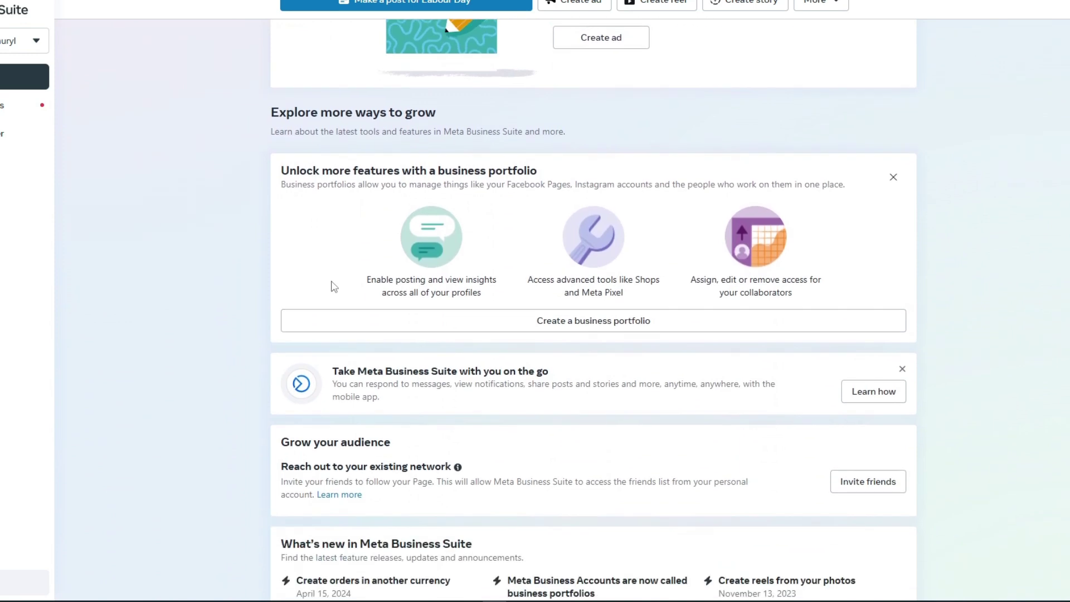
{"action": "scroll", "coordinate": [331, 286], "scroll_direction": "down", "scroll_amount": 1}
{"action": "scroll", "coordinate": [332, 286], "scroll_direction": "down", "scroll_amount": 1}
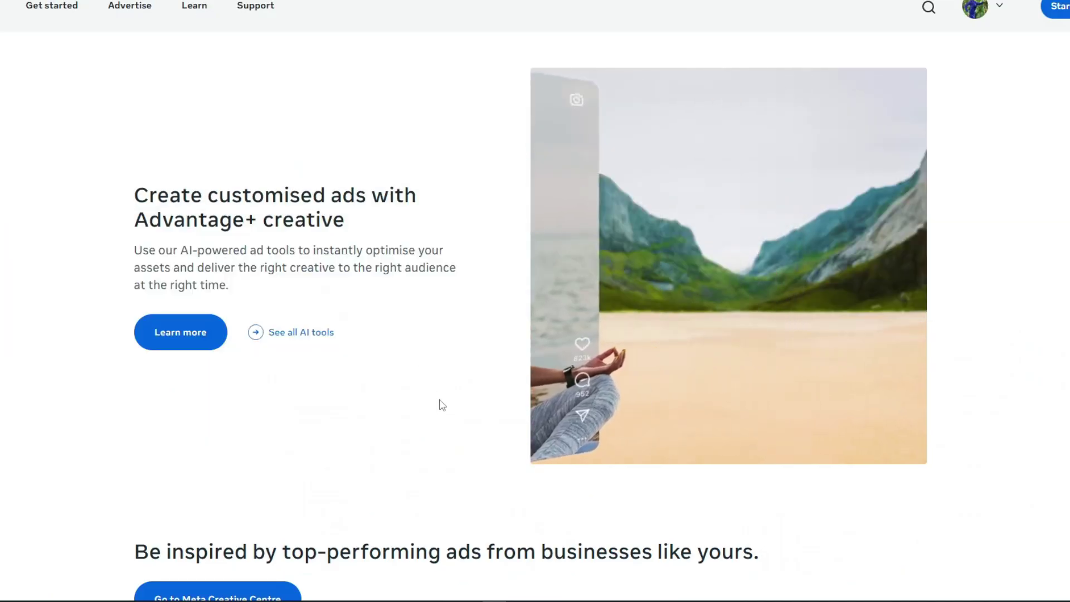
{"action": "scroll", "coordinate": [208, 119], "scroll_direction": "down", "scroll_amount": 1}
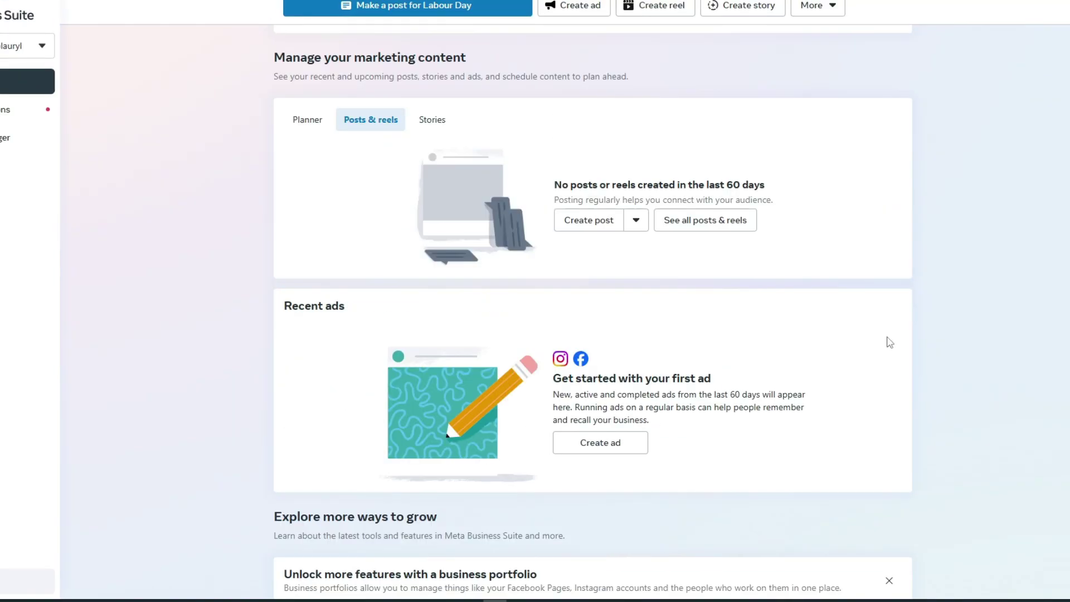
{"action": "scroll", "coordinate": [877, 339], "scroll_direction": "up", "scroll_amount": 4}
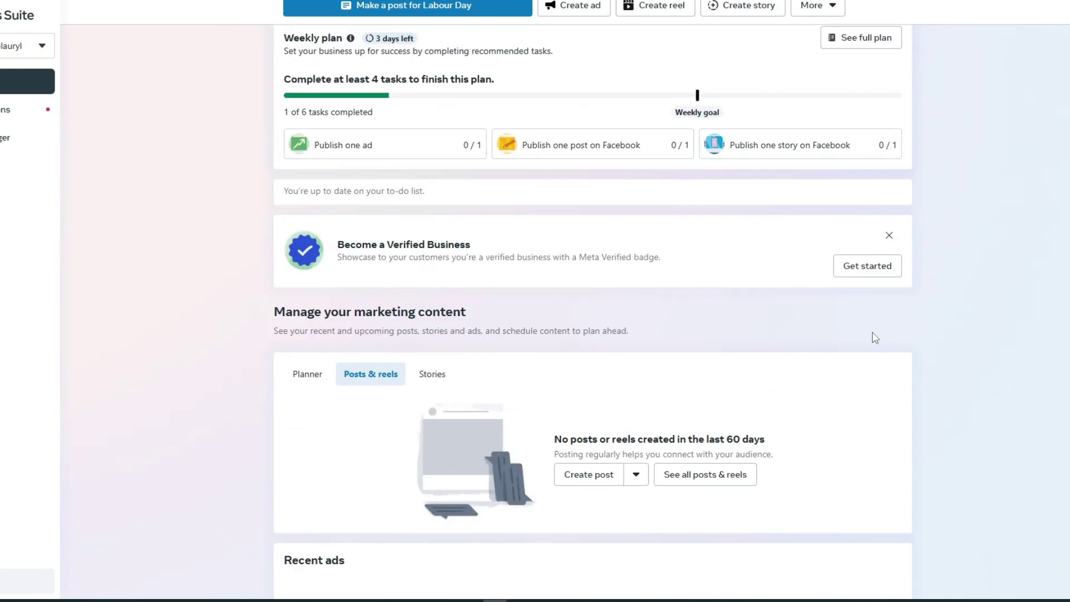
{"action": "scroll", "coordinate": [872, 333], "scroll_direction": "up", "scroll_amount": 1}
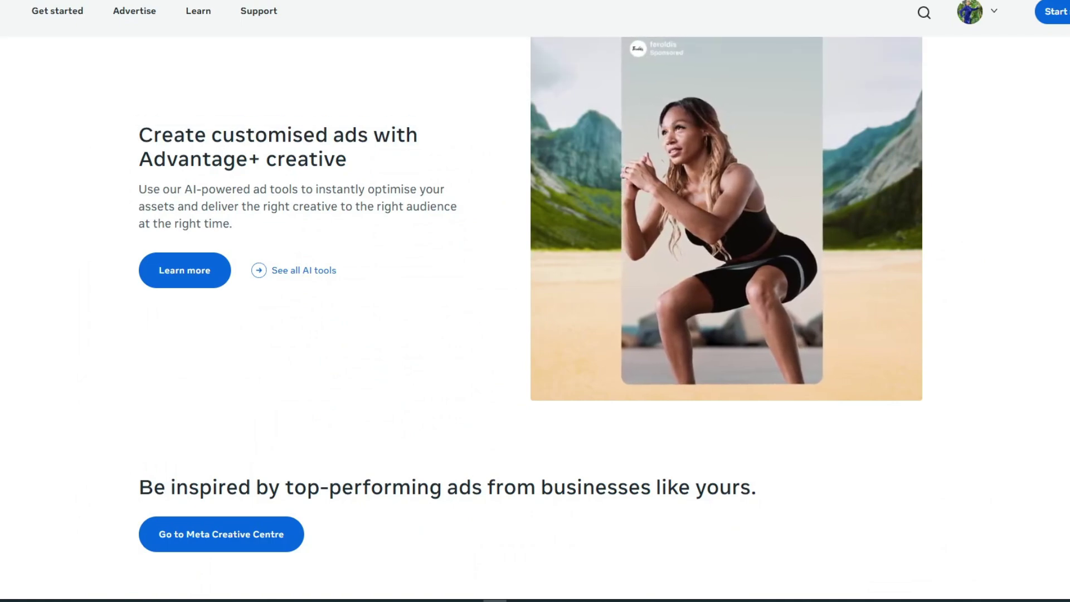
{"action": "scroll", "coordinate": [535, 317], "scroll_direction": "down", "scroll_amount": 1}
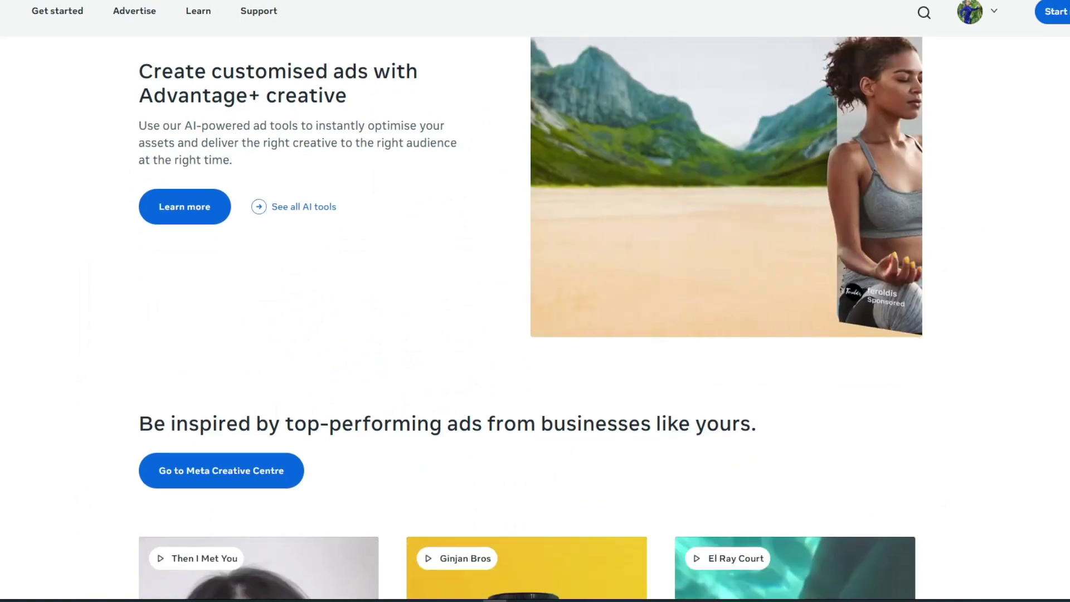
{"action": "scroll", "coordinate": [535, 317], "scroll_direction": "down", "scroll_amount": 1}
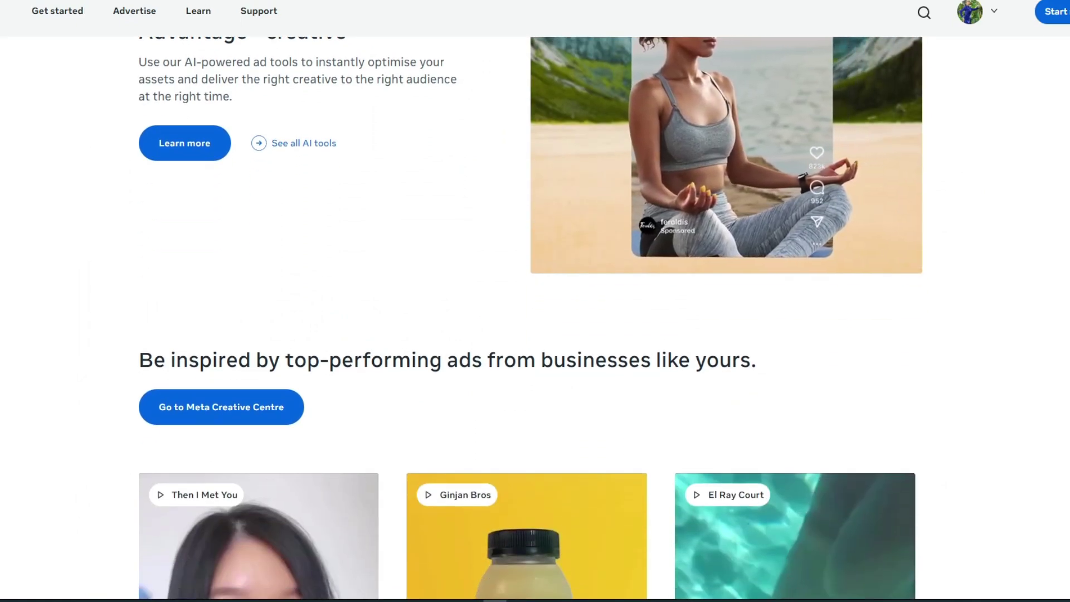
{"action": "scroll", "coordinate": [535, 318], "scroll_direction": "down", "scroll_amount": 2}
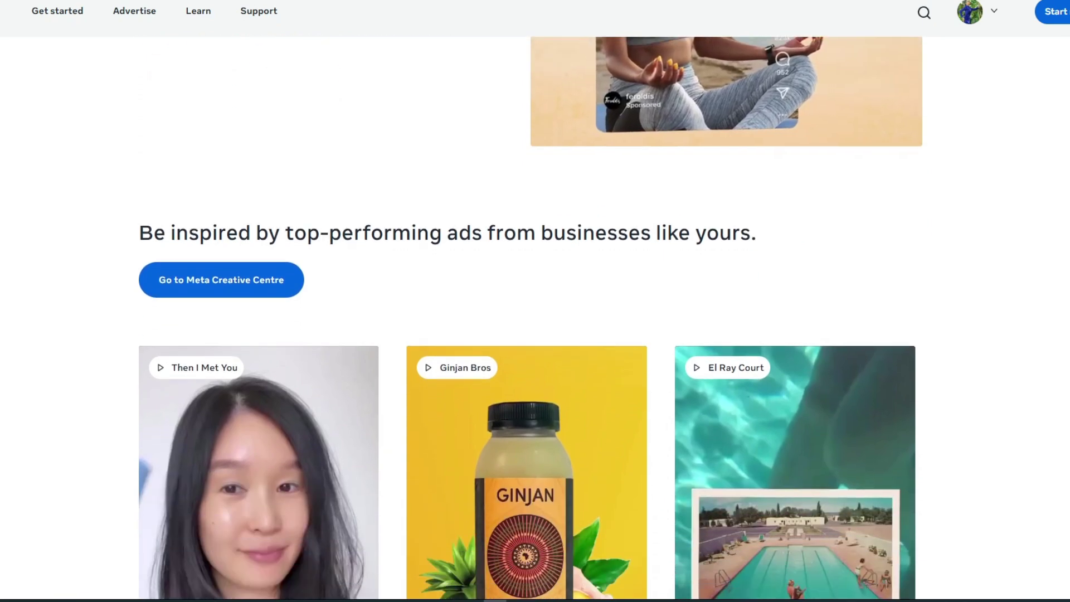
{"action": "scroll", "coordinate": [535, 317], "scroll_direction": "down", "scroll_amount": 1}
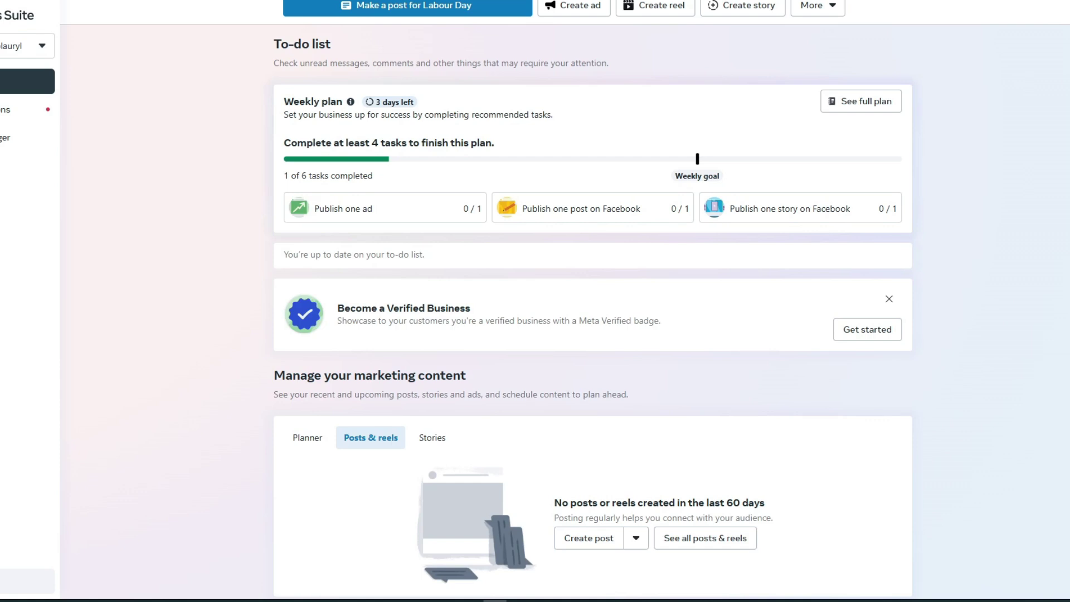
{"action": "scroll", "coordinate": [231, 248], "scroll_direction": "down", "scroll_amount": 2}
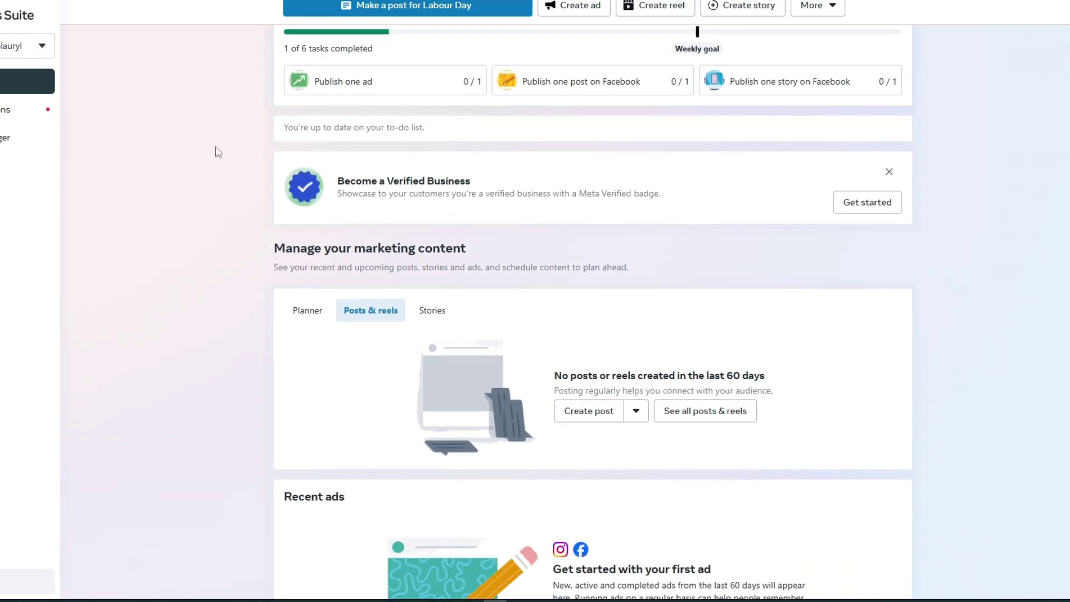
{"action": "scroll", "coordinate": [212, 160], "scroll_direction": "down", "scroll_amount": 2}
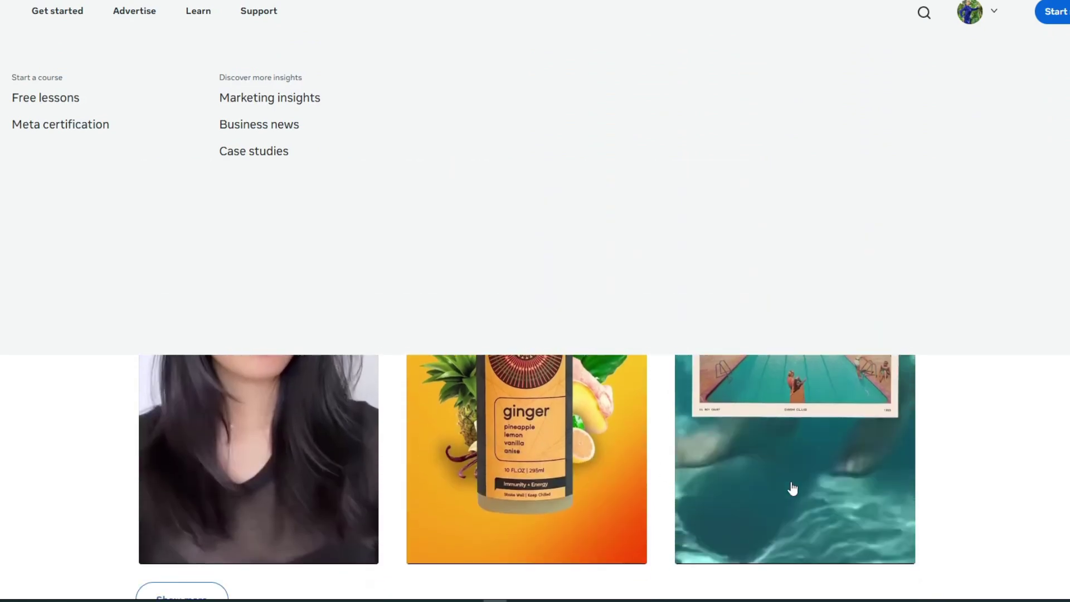
{"action": "scroll", "coordinate": [793, 488], "scroll_direction": "down", "scroll_amount": 1}
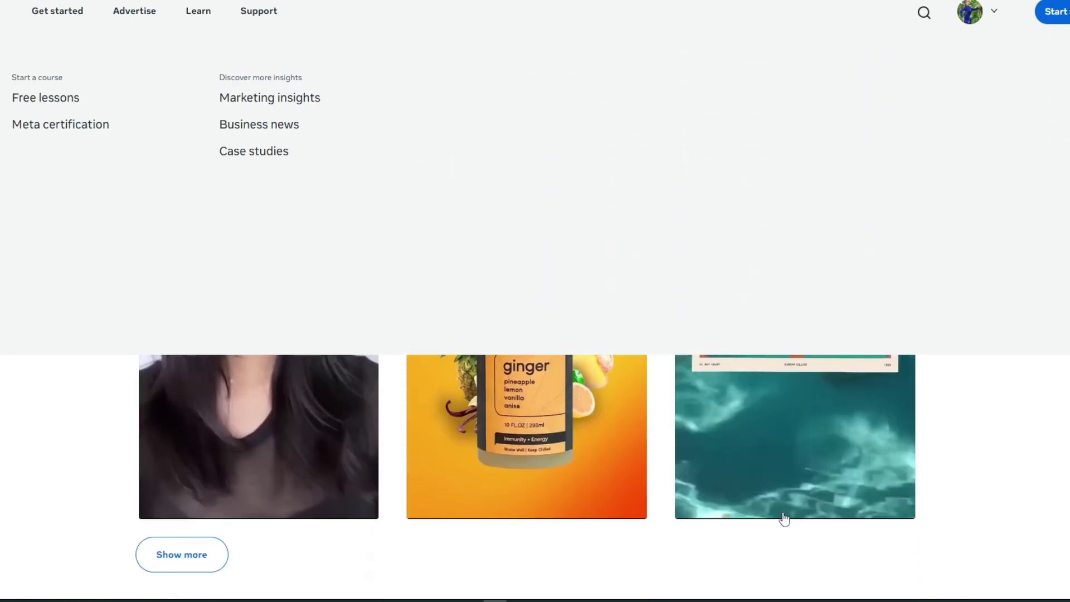
{"action": "scroll", "coordinate": [474, 485], "scroll_direction": "down", "scroll_amount": 1}
{"action": "scroll", "coordinate": [475, 486], "scroll_direction": "down", "scroll_amount": 1}
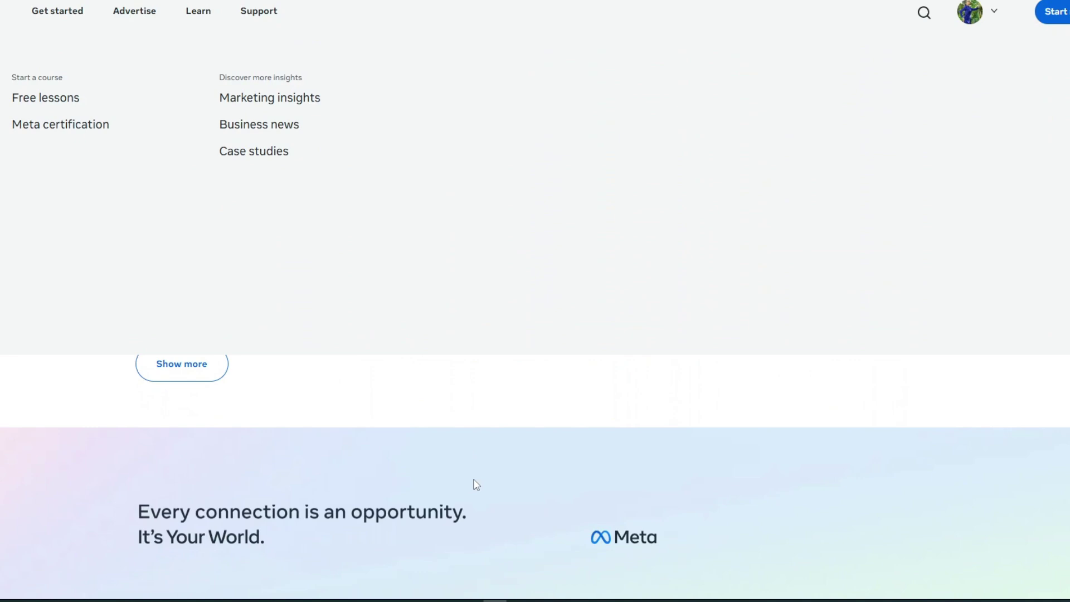
{"action": "scroll", "coordinate": [474, 485], "scroll_direction": "down", "scroll_amount": 1}
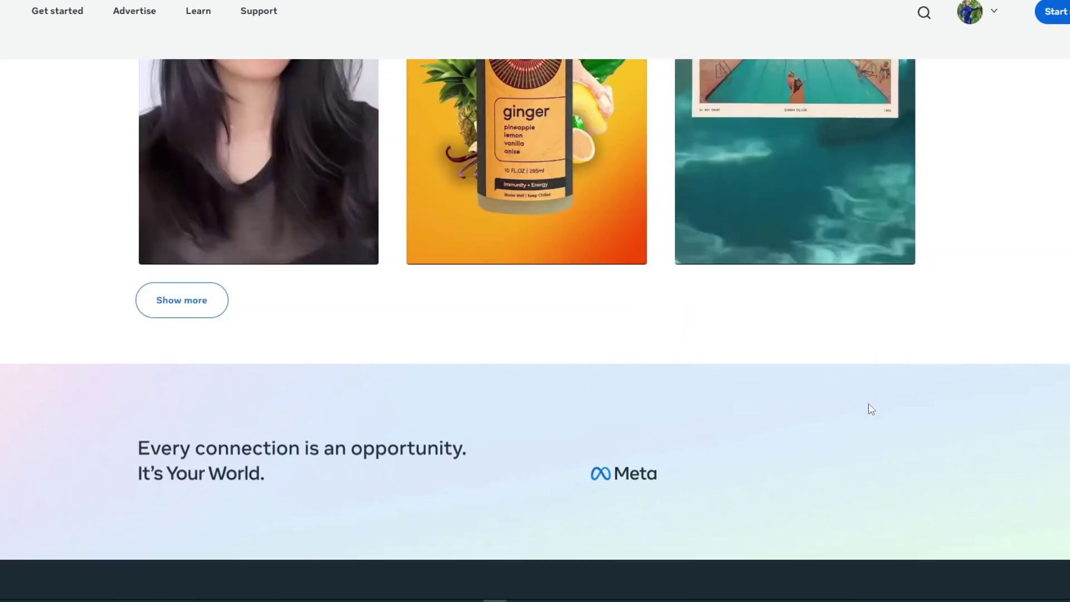
{"action": "scroll", "coordinate": [868, 403], "scroll_direction": "up", "scroll_amount": 5}
{"action": "scroll", "coordinate": [864, 407], "scroll_direction": "up", "scroll_amount": 3}
{"action": "scroll", "coordinate": [832, 380], "scroll_direction": "up", "scroll_amount": 1}
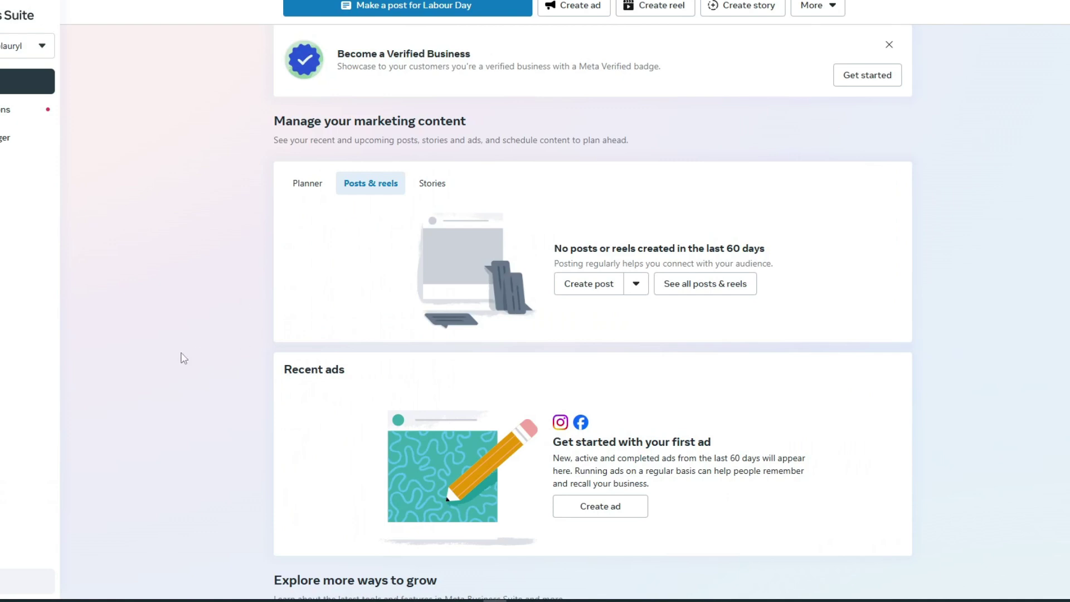
{"action": "scroll", "coordinate": [183, 358], "scroll_direction": "down", "scroll_amount": 1}
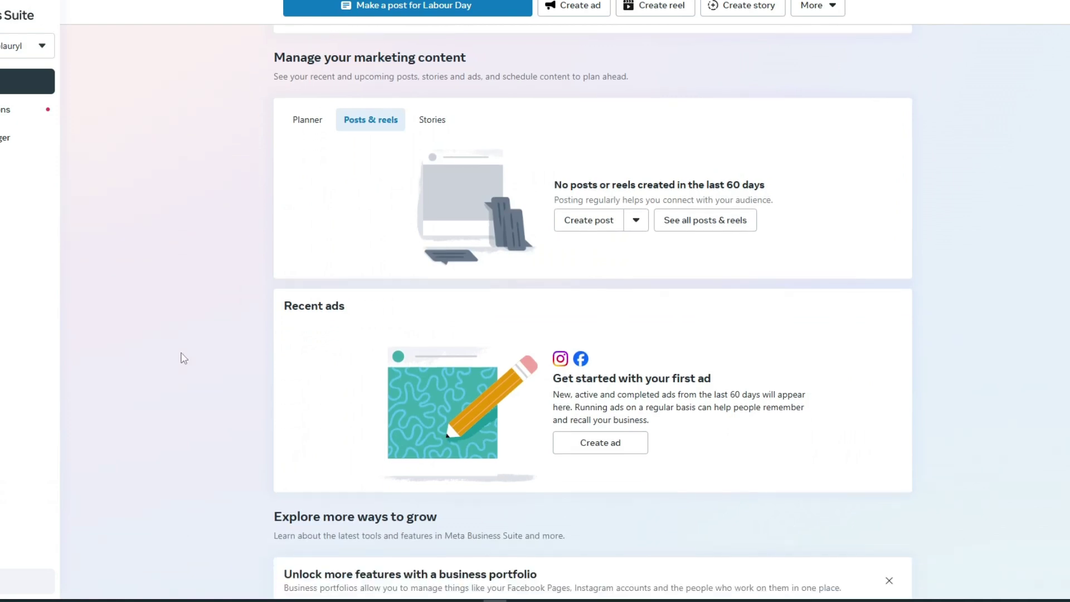
{"action": "scroll", "coordinate": [183, 358], "scroll_direction": "up", "scroll_amount": 3}
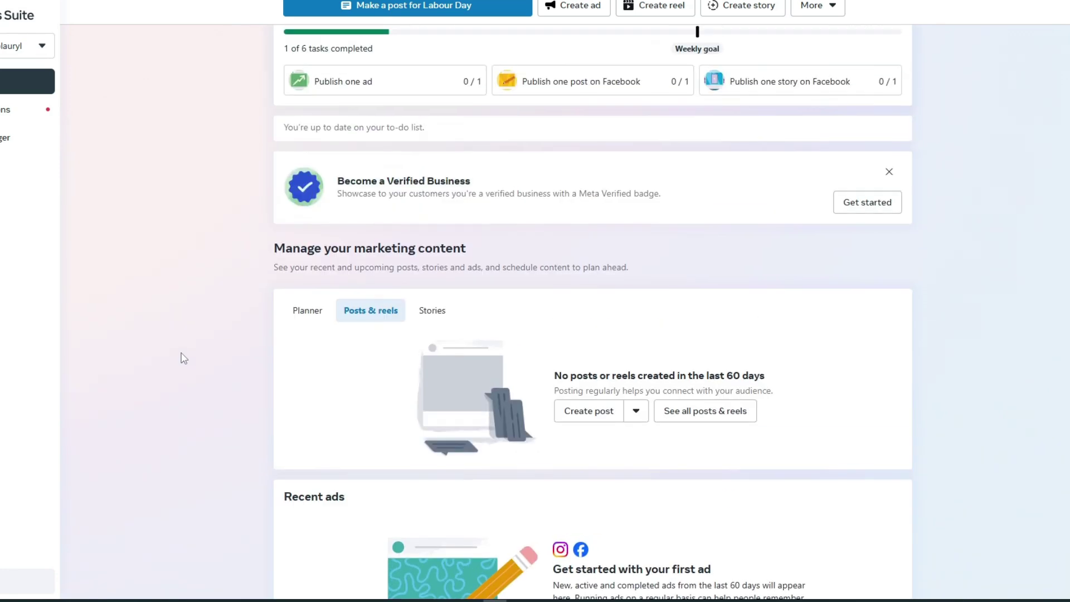
{"action": "scroll", "coordinate": [183, 358], "scroll_direction": "up", "scroll_amount": 1}
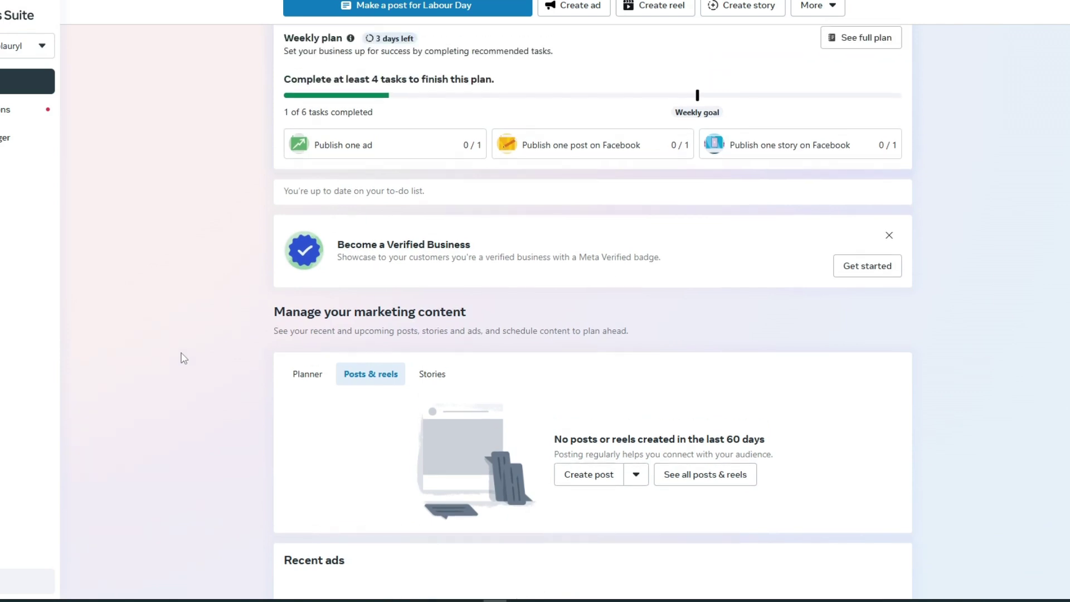
{"action": "scroll", "coordinate": [184, 358], "scroll_direction": "up", "scroll_amount": 1}
{"action": "scroll", "coordinate": [183, 358], "scroll_direction": "up", "scroll_amount": 1}
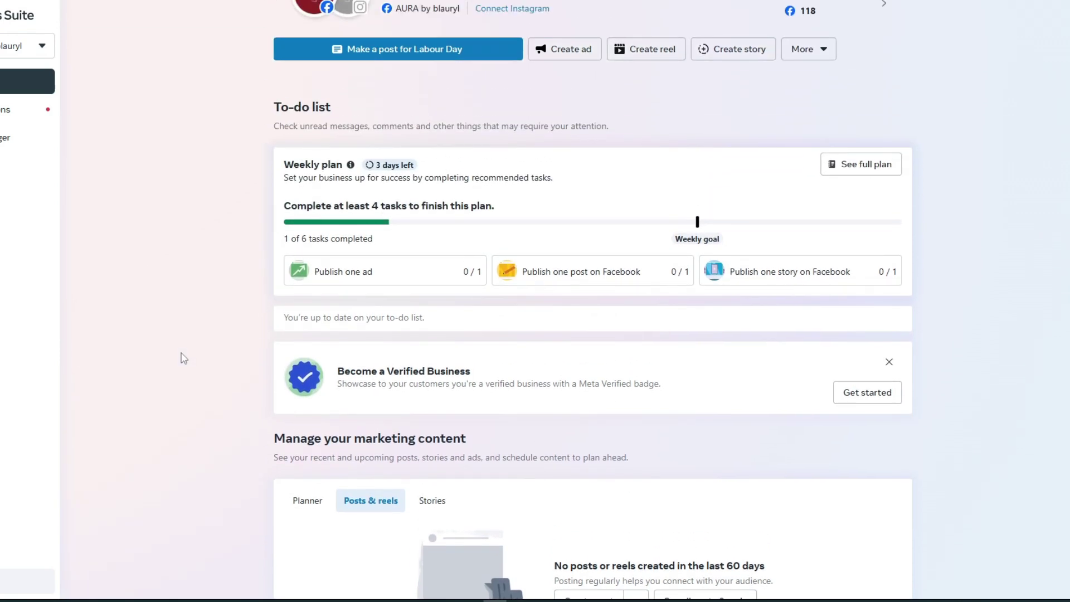
{"action": "scroll", "coordinate": [184, 357], "scroll_direction": "up", "scroll_amount": 1}
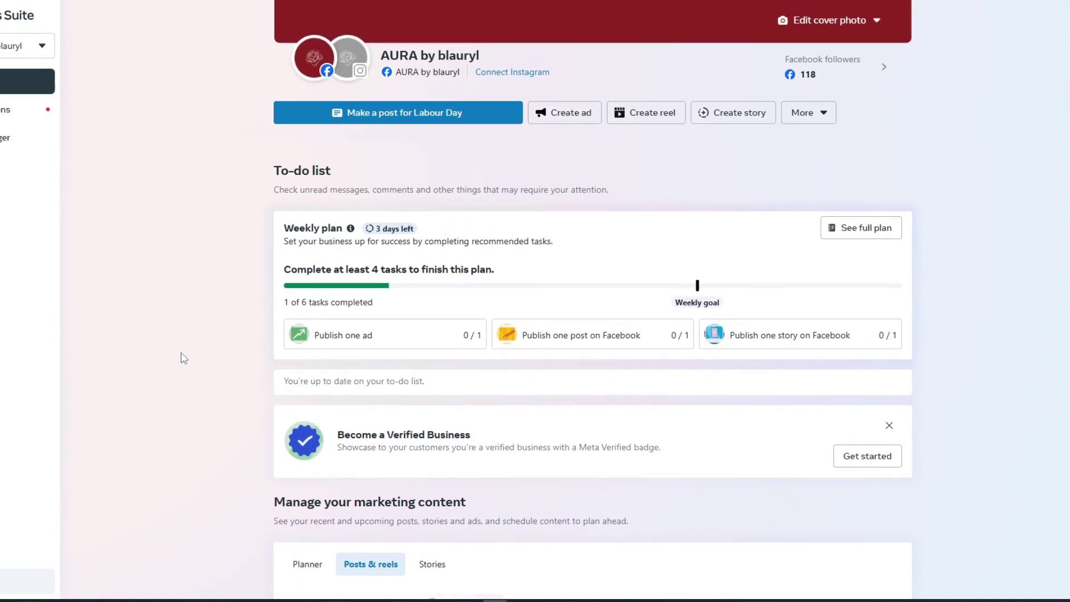
{"action": "scroll", "coordinate": [183, 358], "scroll_direction": "up", "scroll_amount": 3}
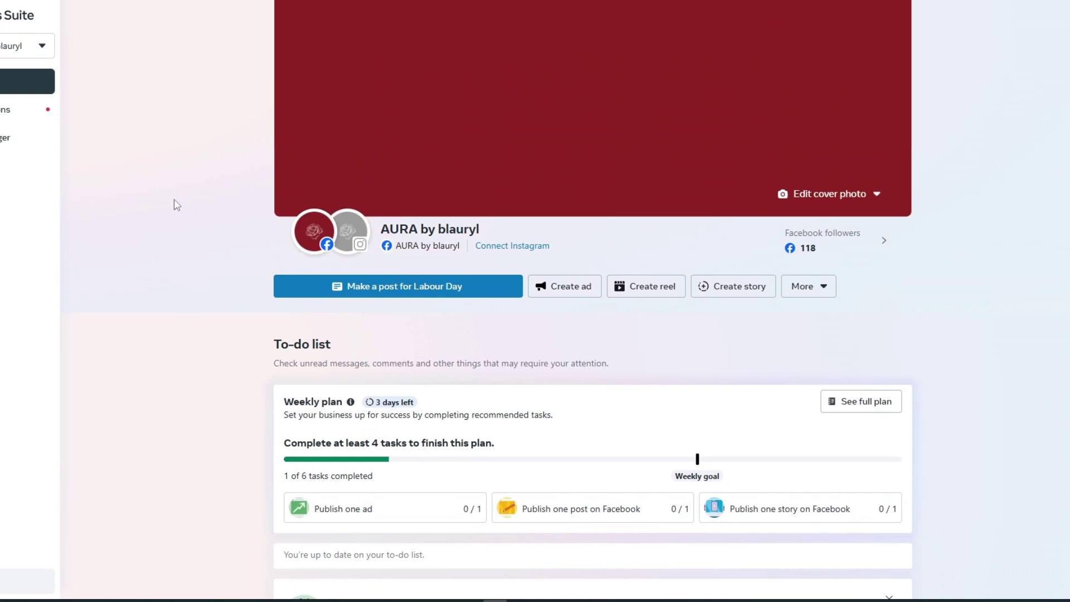
Open the notifications panel from the Business Suite left sidebar.
{"action": "left_click", "coordinate": [26, 123]}
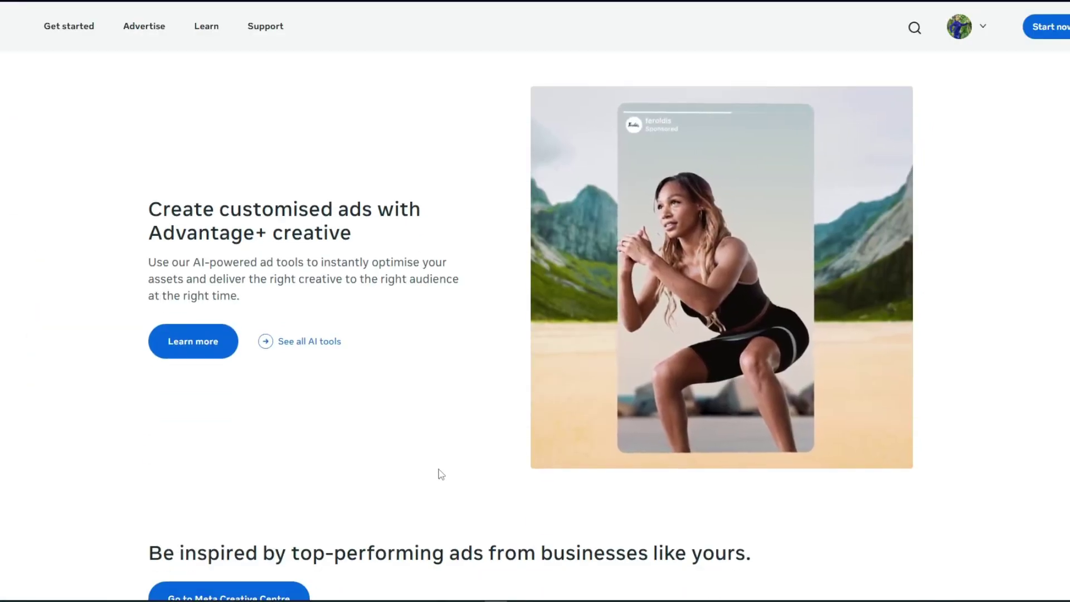
{"action": "scroll", "coordinate": [438, 470], "scroll_direction": "down", "scroll_amount": 1}
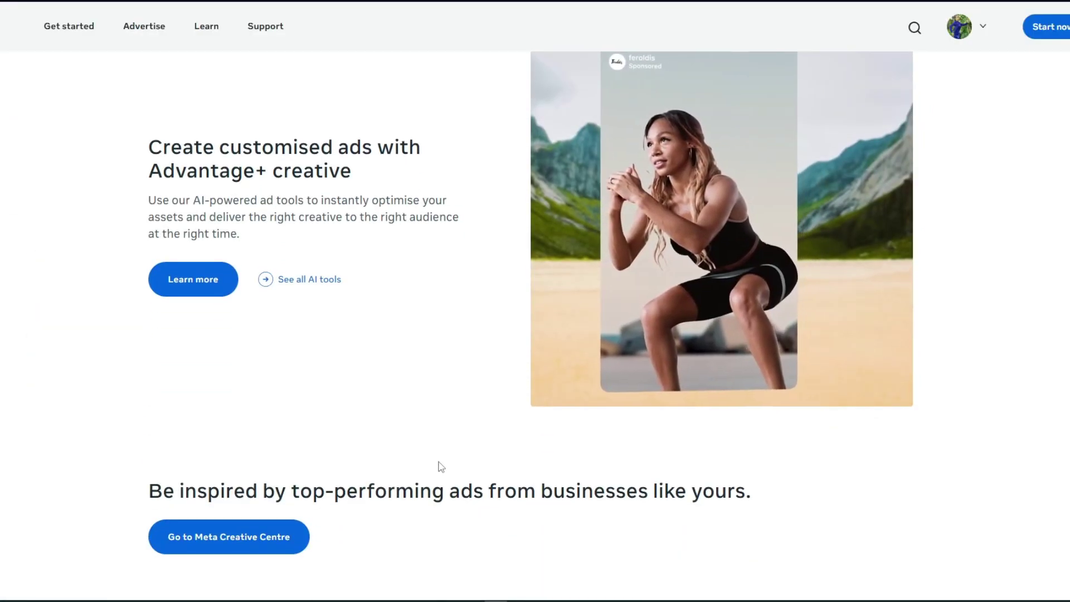
{"action": "scroll", "coordinate": [440, 466], "scroll_direction": "down", "scroll_amount": 1}
{"action": "scroll", "coordinate": [440, 466], "scroll_direction": "down", "scroll_amount": 1}
{"action": "scroll", "coordinate": [441, 466], "scroll_direction": "down", "scroll_amount": 1}
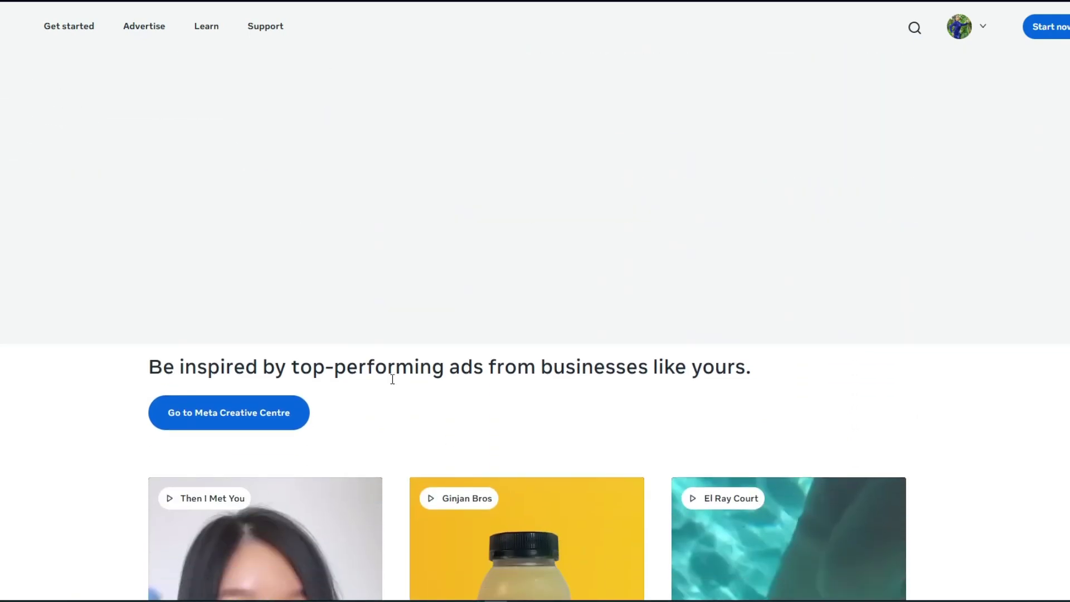
{"action": "scroll", "coordinate": [396, 387], "scroll_direction": "down", "scroll_amount": 1}
{"action": "scroll", "coordinate": [397, 386], "scroll_direction": "up", "scroll_amount": 2}
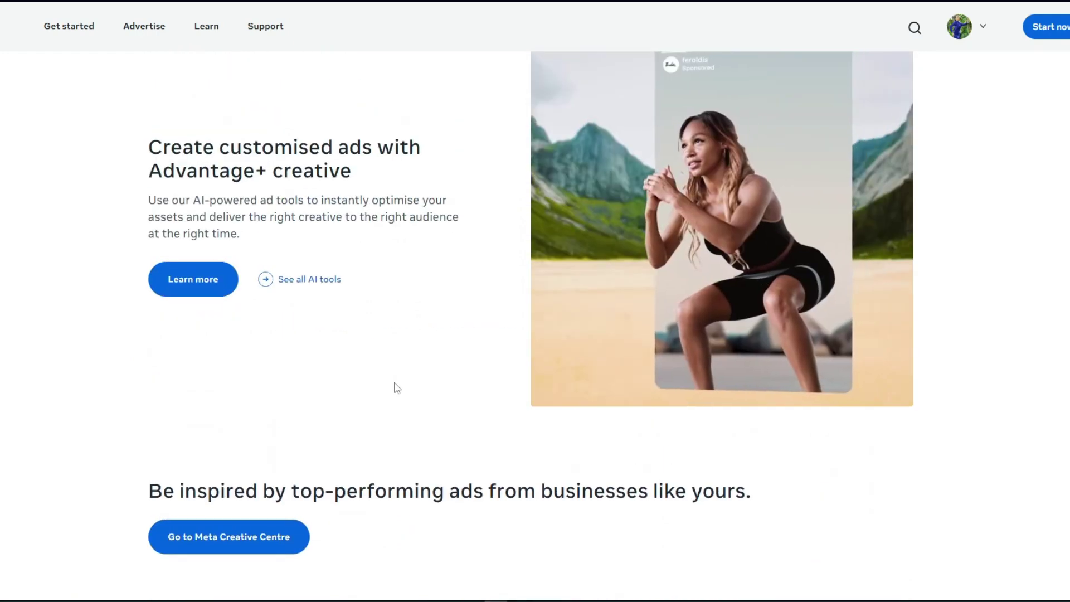
{"action": "scroll", "coordinate": [398, 379], "scroll_direction": "up", "scroll_amount": 1}
{"action": "scroll", "coordinate": [398, 379], "scroll_direction": "up", "scroll_amount": 2}
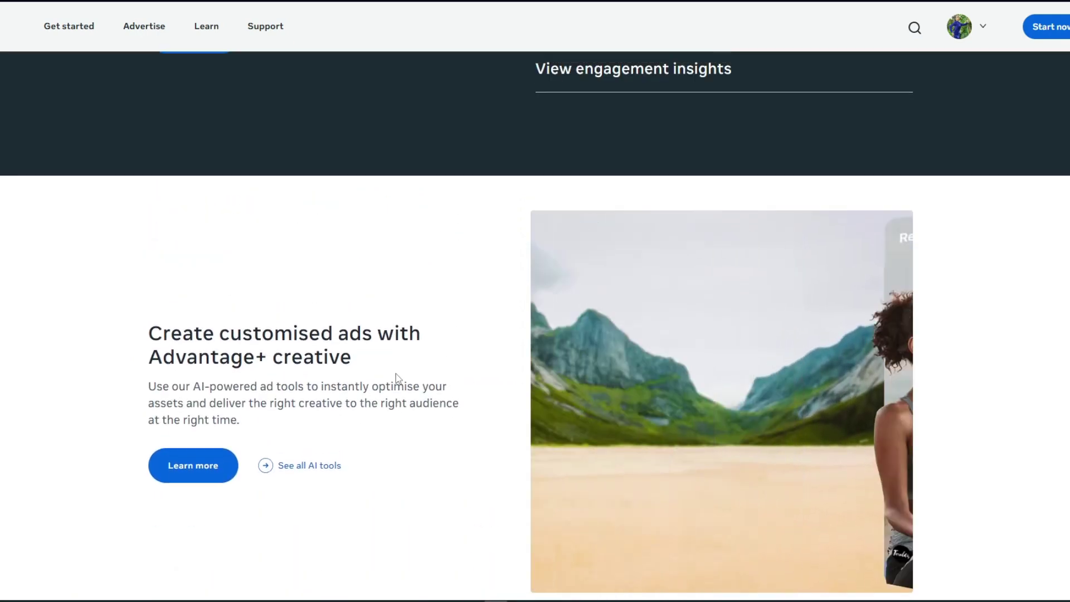
{"action": "scroll", "coordinate": [398, 379], "scroll_direction": "up", "scroll_amount": 1}
{"action": "scroll", "coordinate": [398, 379], "scroll_direction": "up", "scroll_amount": 2}
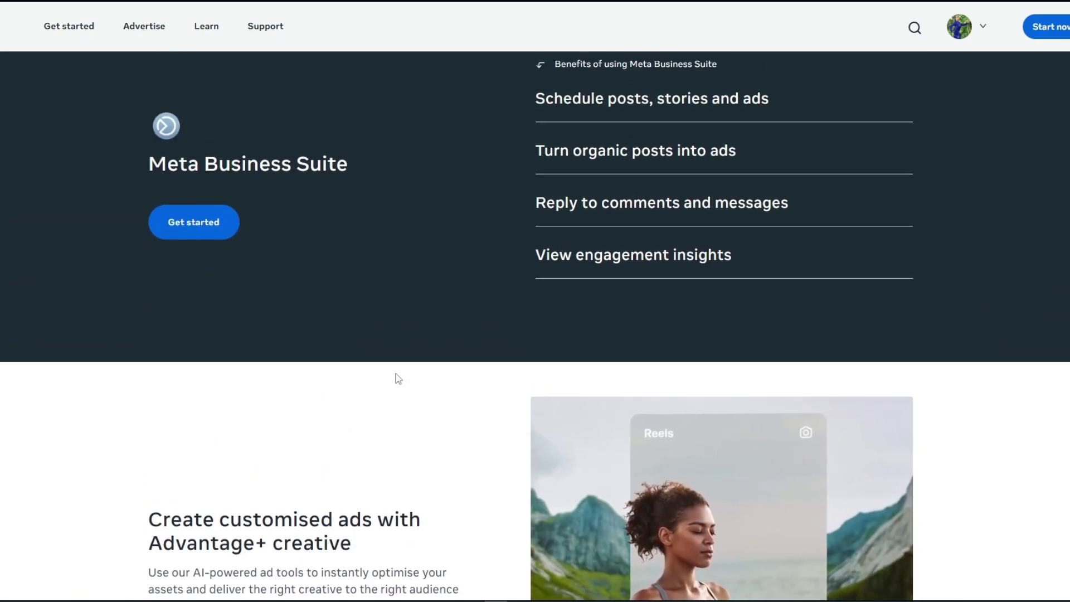
{"action": "scroll", "coordinate": [398, 379], "scroll_direction": "up", "scroll_amount": 1}
{"action": "scroll", "coordinate": [398, 379], "scroll_direction": "up", "scroll_amount": 1}
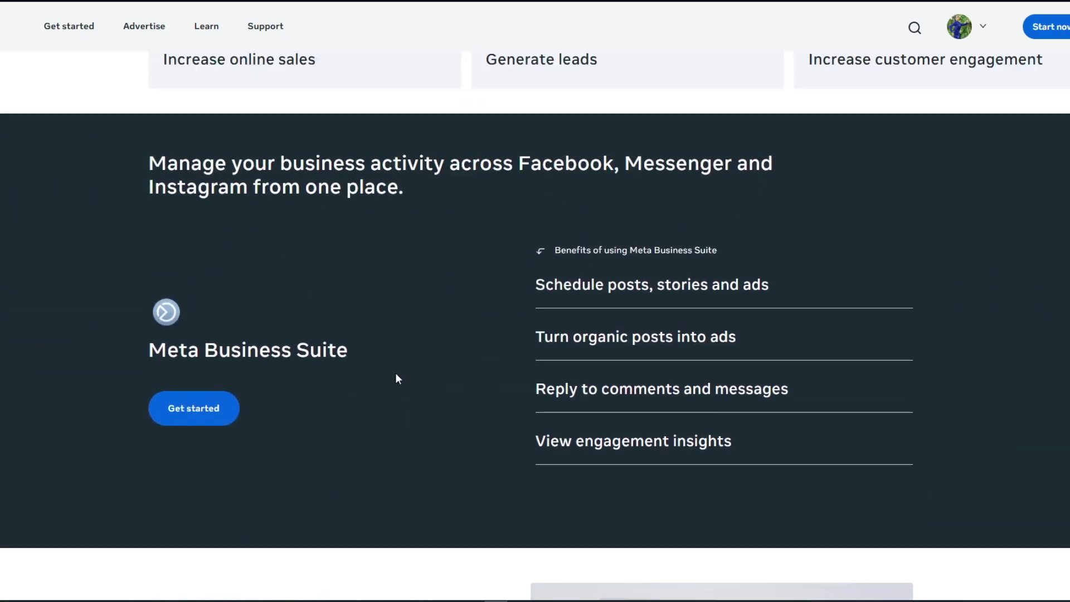
{"action": "scroll", "coordinate": [397, 379], "scroll_direction": "up", "scroll_amount": 1}
{"action": "scroll", "coordinate": [397, 379], "scroll_direction": "up", "scroll_amount": 1}
{"action": "scroll", "coordinate": [397, 379], "scroll_direction": "up", "scroll_amount": 1}
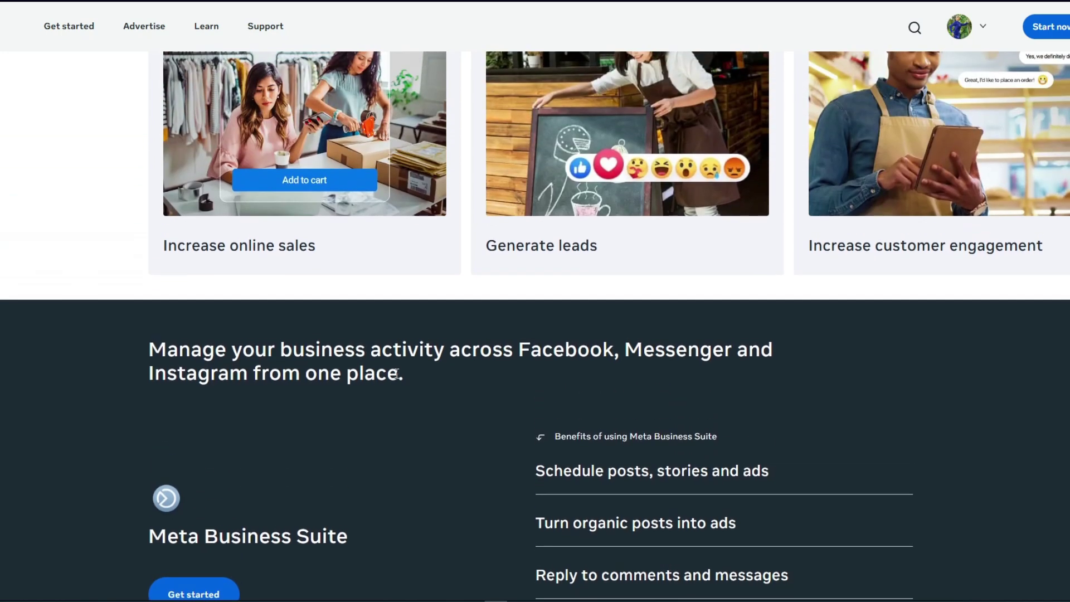
{"action": "scroll", "coordinate": [397, 374], "scroll_direction": "up", "scroll_amount": 1}
{"action": "scroll", "coordinate": [396, 374], "scroll_direction": "up", "scroll_amount": 1}
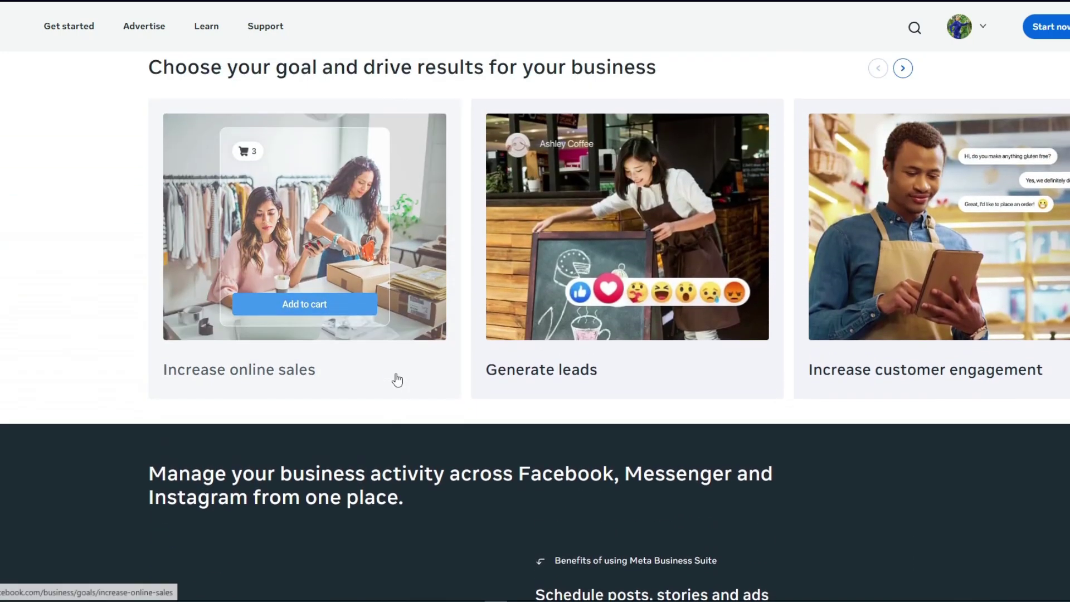
{"action": "scroll", "coordinate": [397, 378], "scroll_direction": "up", "scroll_amount": 2}
{"action": "scroll", "coordinate": [397, 379], "scroll_direction": "up", "scroll_amount": 1}
{"action": "scroll", "coordinate": [396, 377], "scroll_direction": "up", "scroll_amount": 5}
{"action": "scroll", "coordinate": [397, 379], "scroll_direction": "up", "scroll_amount": 1}
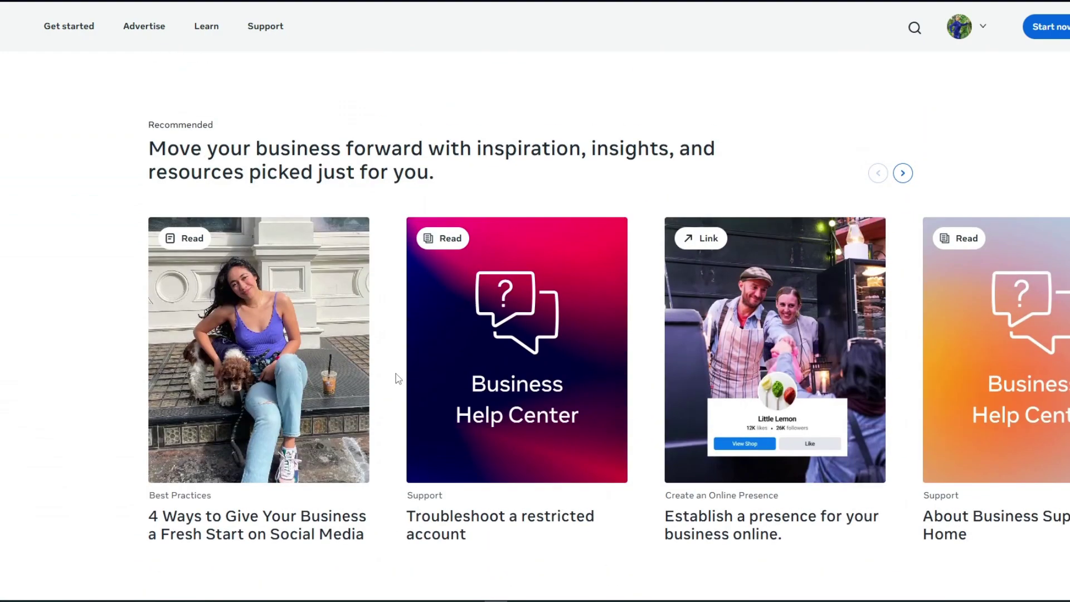
{"action": "scroll", "coordinate": [397, 379], "scroll_direction": "up", "scroll_amount": 2}
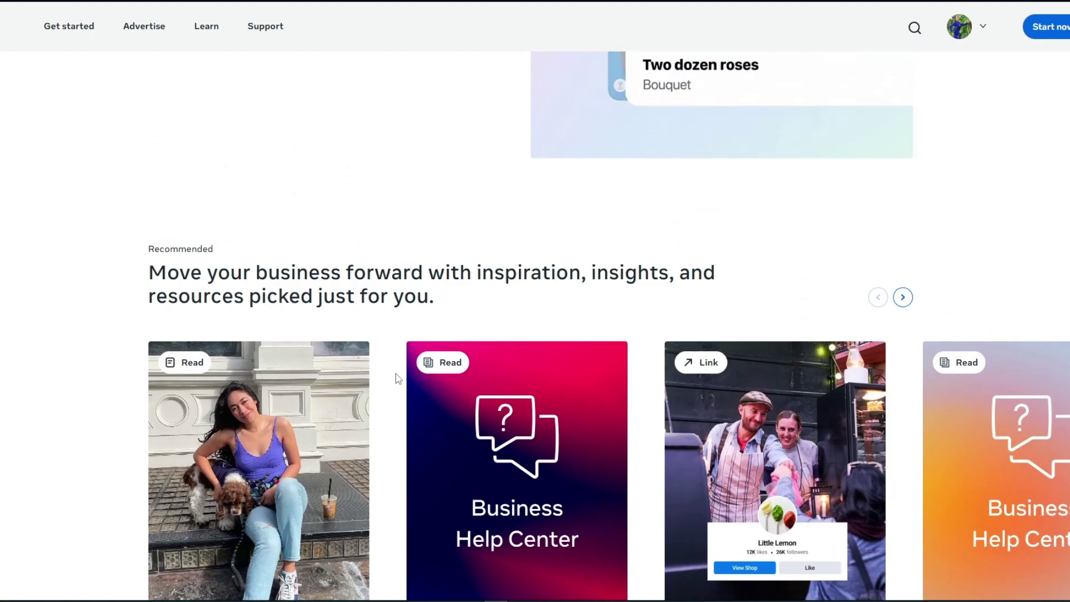
{"action": "scroll", "coordinate": [397, 378], "scroll_direction": "up", "scroll_amount": 4}
{"action": "scroll", "coordinate": [398, 379], "scroll_direction": "up", "scroll_amount": 1}
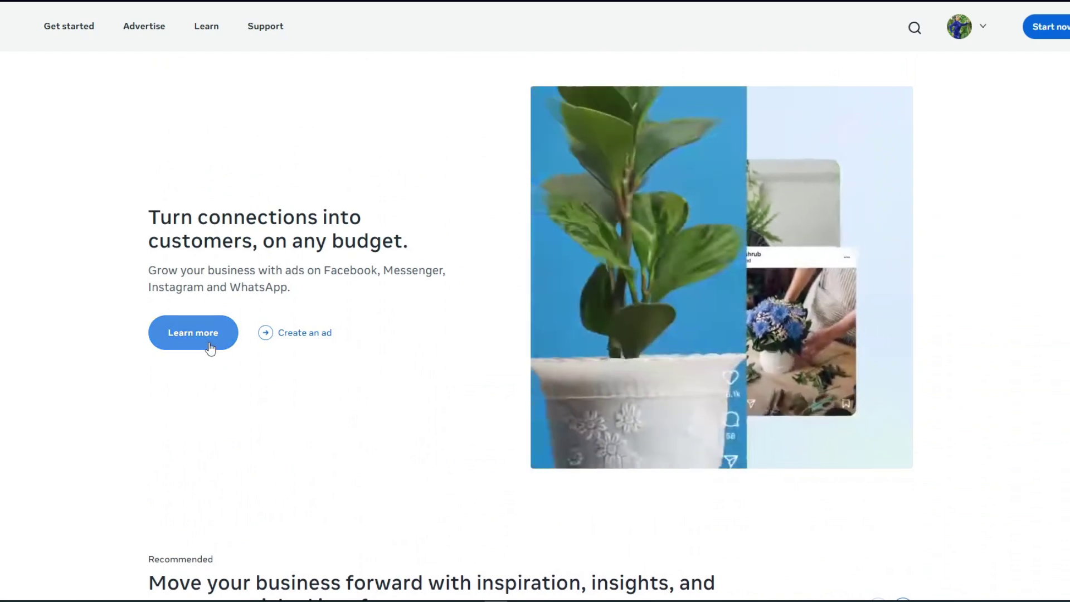
Open Learn more under 'Turn connections into customers, on any budget.'.
{"action": "left_click", "coordinate": [210, 348]}
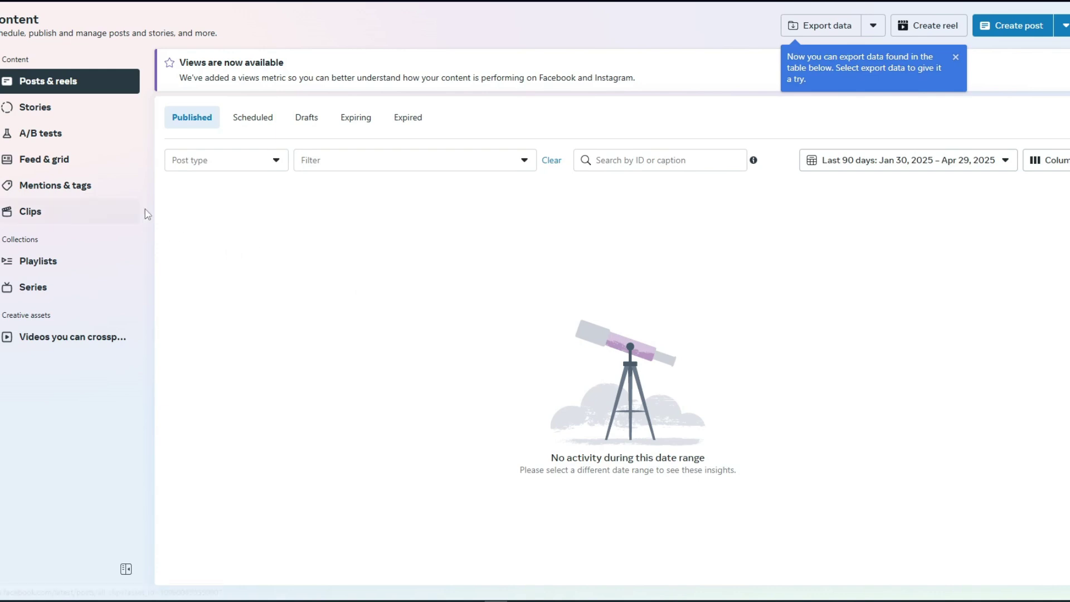
{"action": "left_click", "coordinate": [65, 83]}
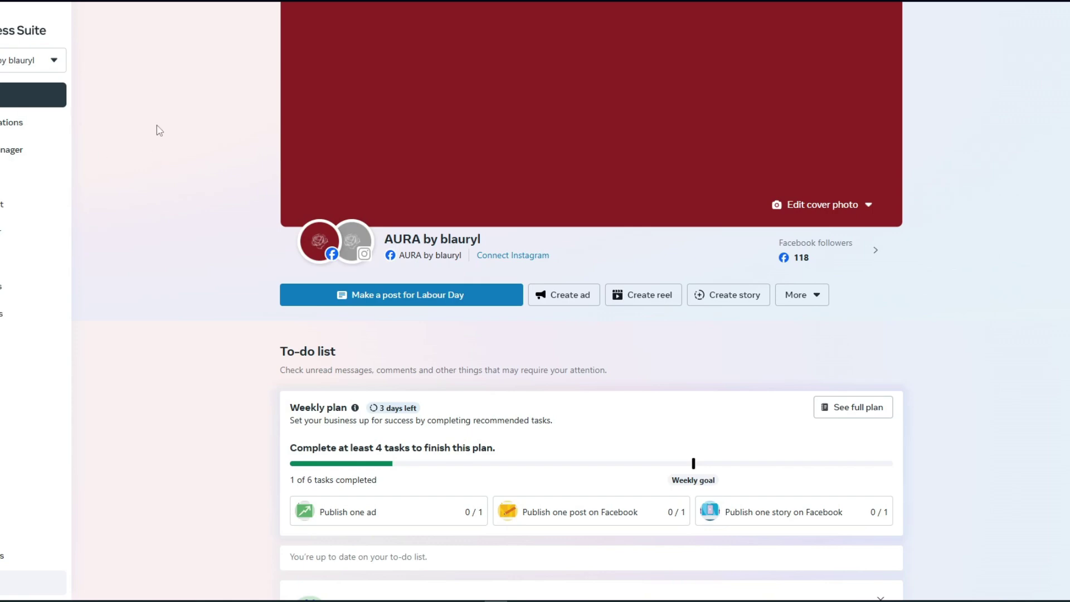
{"action": "scroll", "coordinate": [190, 196], "scroll_direction": "down", "scroll_amount": 5}
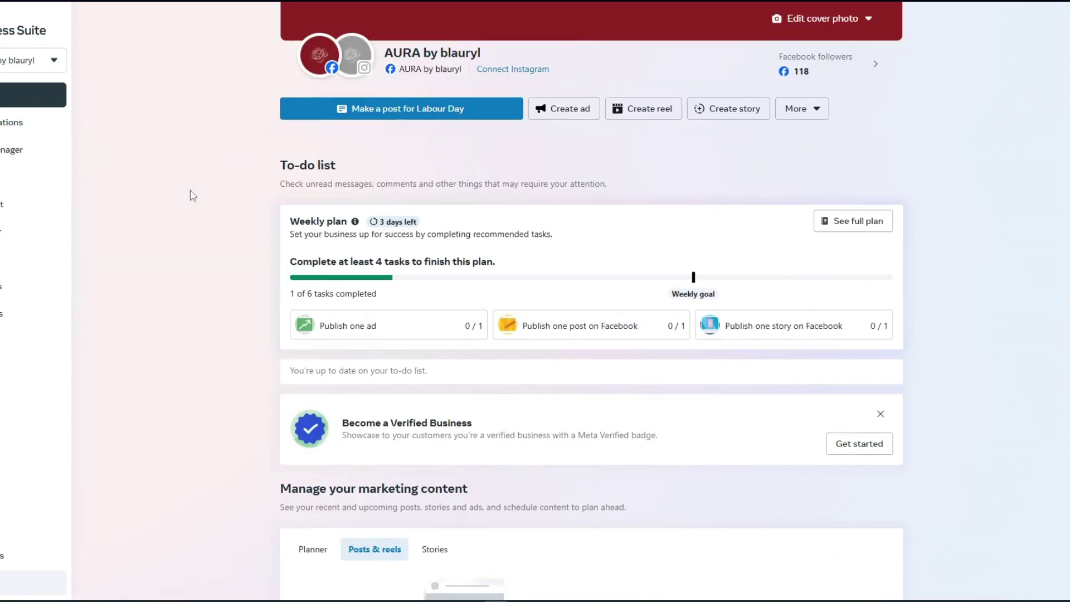
{"action": "scroll", "coordinate": [190, 196], "scroll_direction": "up", "scroll_amount": 2}
{"action": "scroll", "coordinate": [191, 196], "scroll_direction": "up", "scroll_amount": 2}
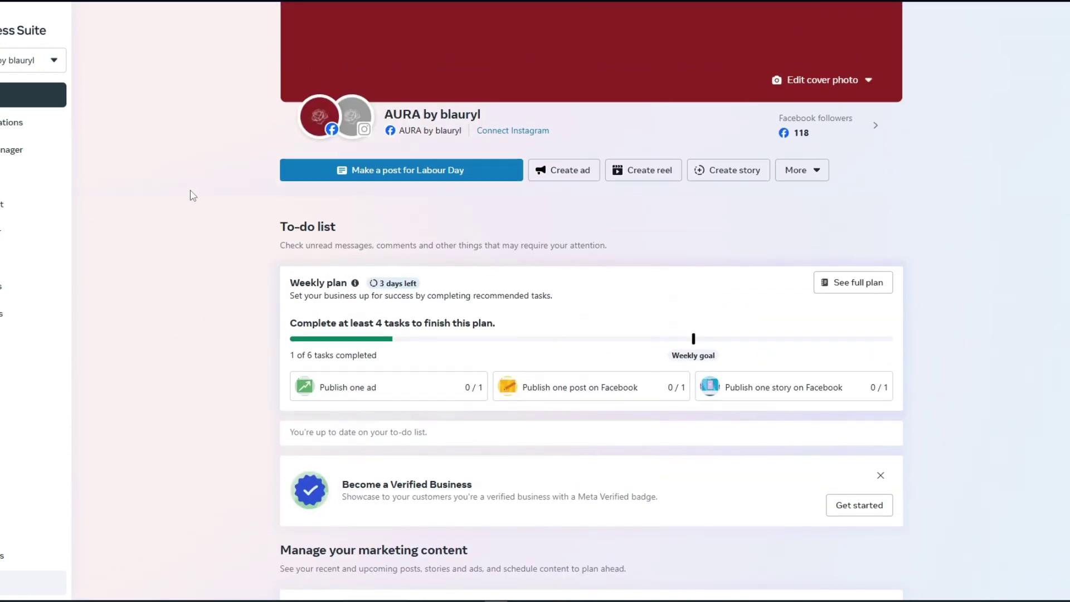
{"action": "scroll", "coordinate": [191, 196], "scroll_direction": "down", "scroll_amount": 1}
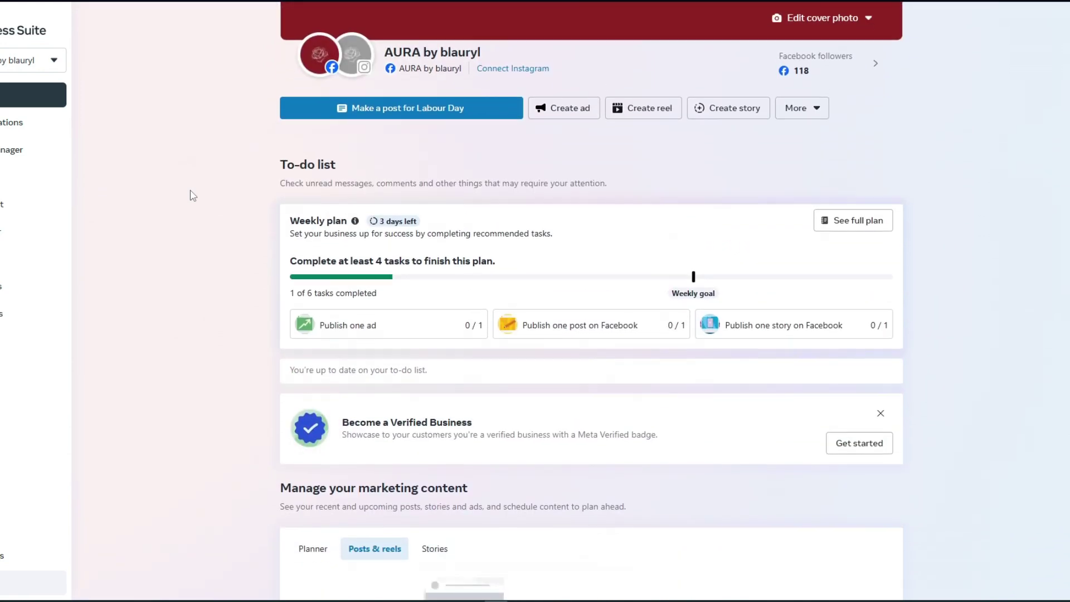
{"action": "scroll", "coordinate": [191, 196], "scroll_direction": "down", "scroll_amount": 1}
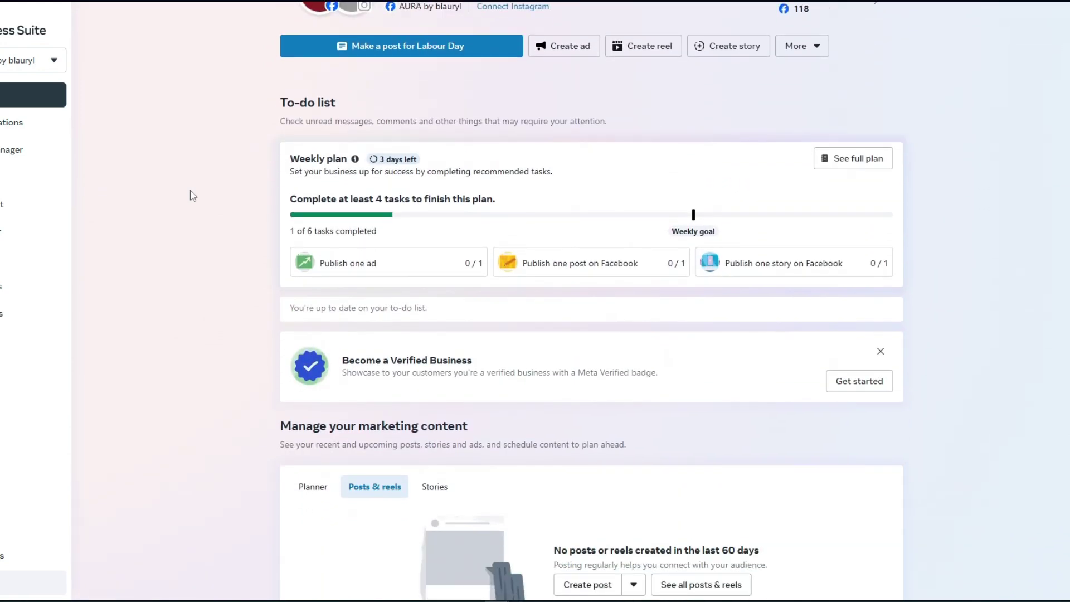
{"action": "scroll", "coordinate": [191, 196], "scroll_direction": "down", "scroll_amount": 1}
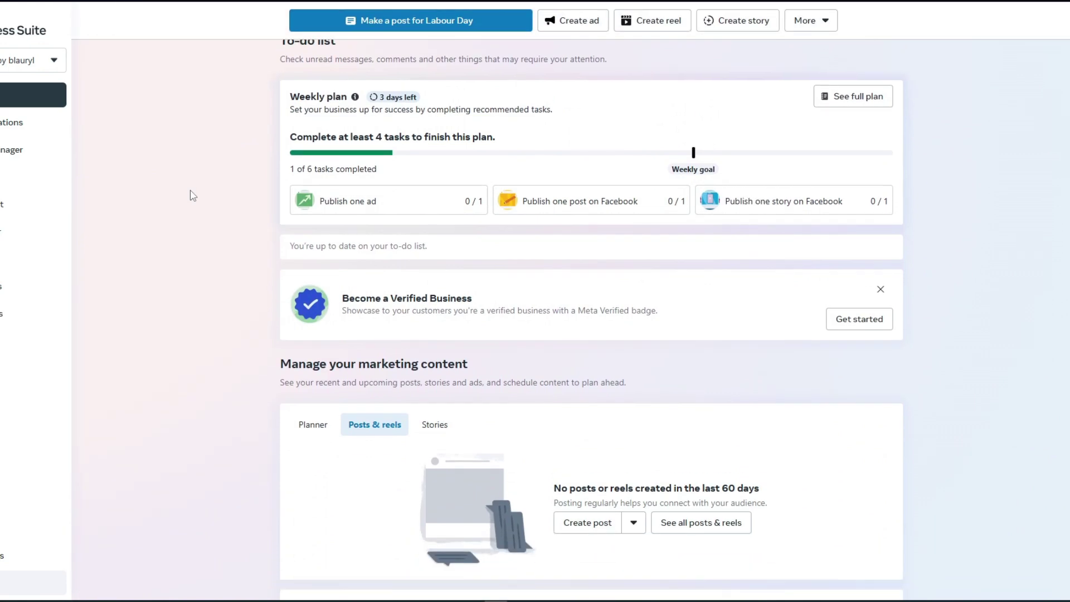
{"action": "scroll", "coordinate": [192, 196], "scroll_direction": "down", "scroll_amount": 1}
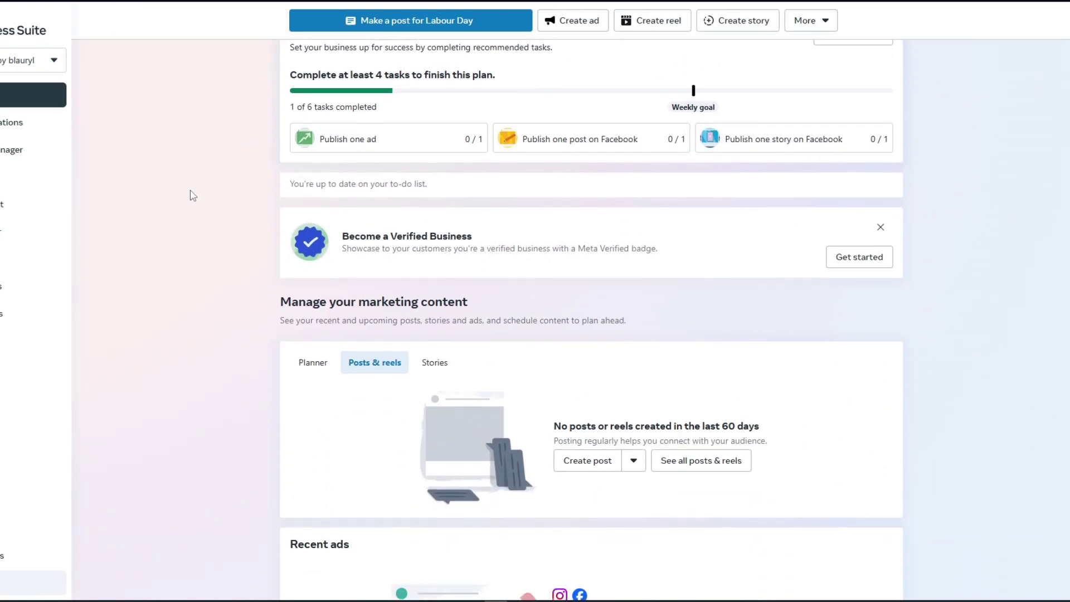
{"action": "scroll", "coordinate": [191, 196], "scroll_direction": "down", "scroll_amount": 1}
{"action": "scroll", "coordinate": [209, 147], "scroll_direction": "down", "scroll_amount": 1}
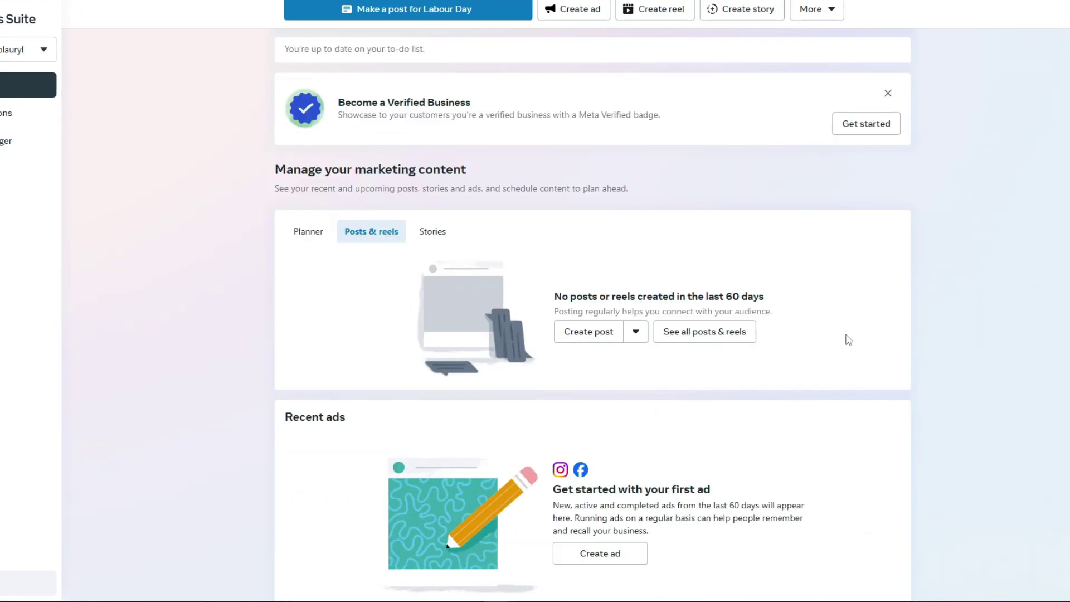
{"action": "scroll", "coordinate": [841, 343], "scroll_direction": "up", "scroll_amount": 2}
{"action": "scroll", "coordinate": [842, 344], "scroll_direction": "up", "scroll_amount": 1}
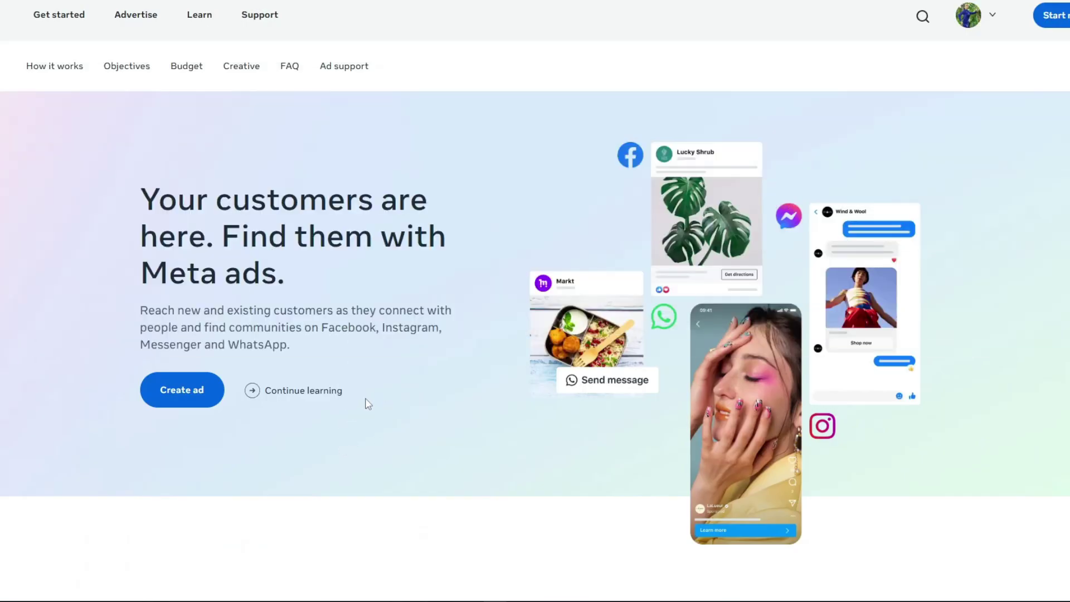
{"action": "scroll", "coordinate": [364, 403], "scroll_direction": "down", "scroll_amount": 2}
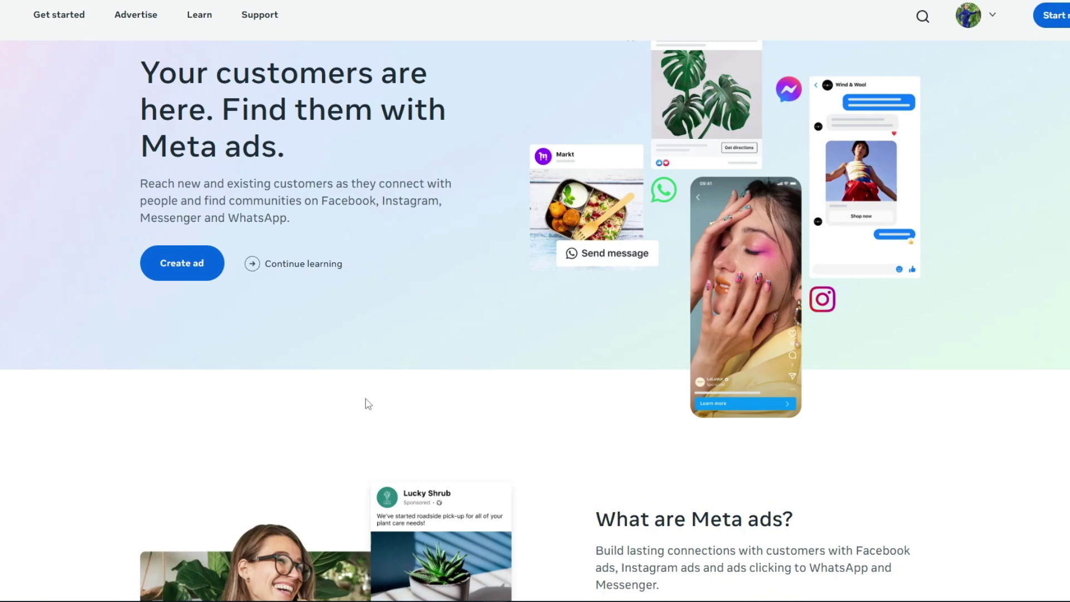
{"action": "scroll", "coordinate": [350, 360], "scroll_direction": "down", "scroll_amount": 3}
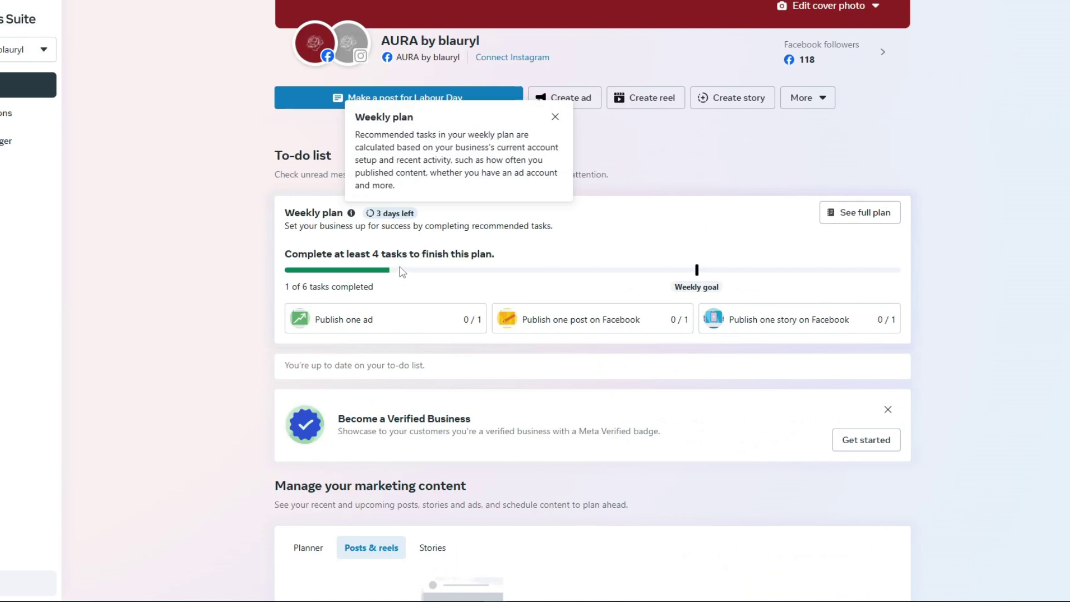
{"action": "scroll", "coordinate": [399, 271], "scroll_direction": "down", "scroll_amount": 1}
{"action": "scroll", "coordinate": [400, 271], "scroll_direction": "down", "scroll_amount": 2}
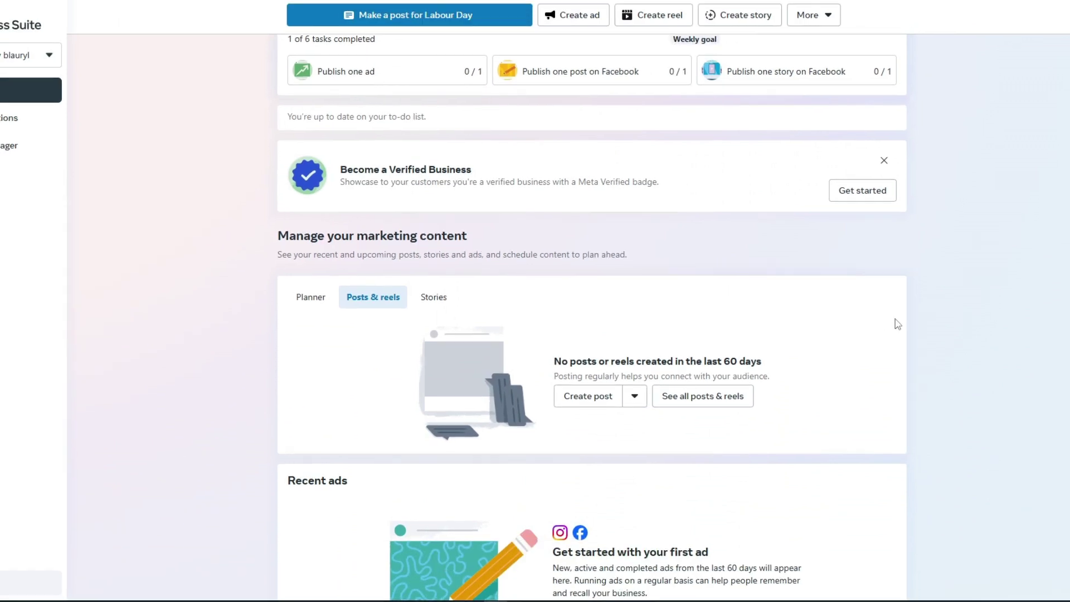
{"action": "scroll", "coordinate": [895, 321], "scroll_direction": "down", "scroll_amount": 2}
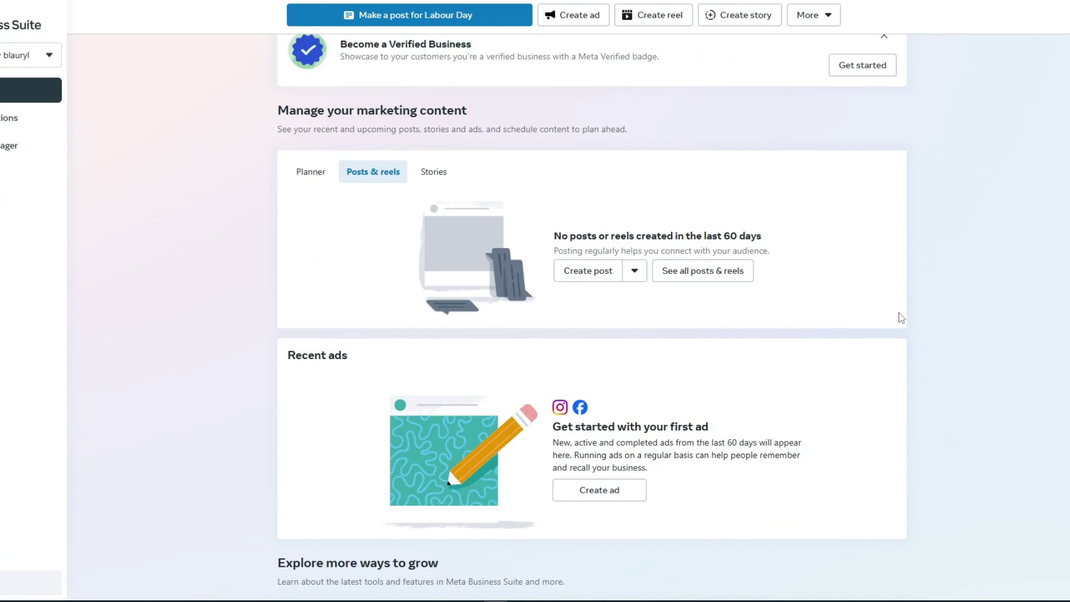
{"action": "scroll", "coordinate": [901, 317], "scroll_direction": "down", "scroll_amount": 1}
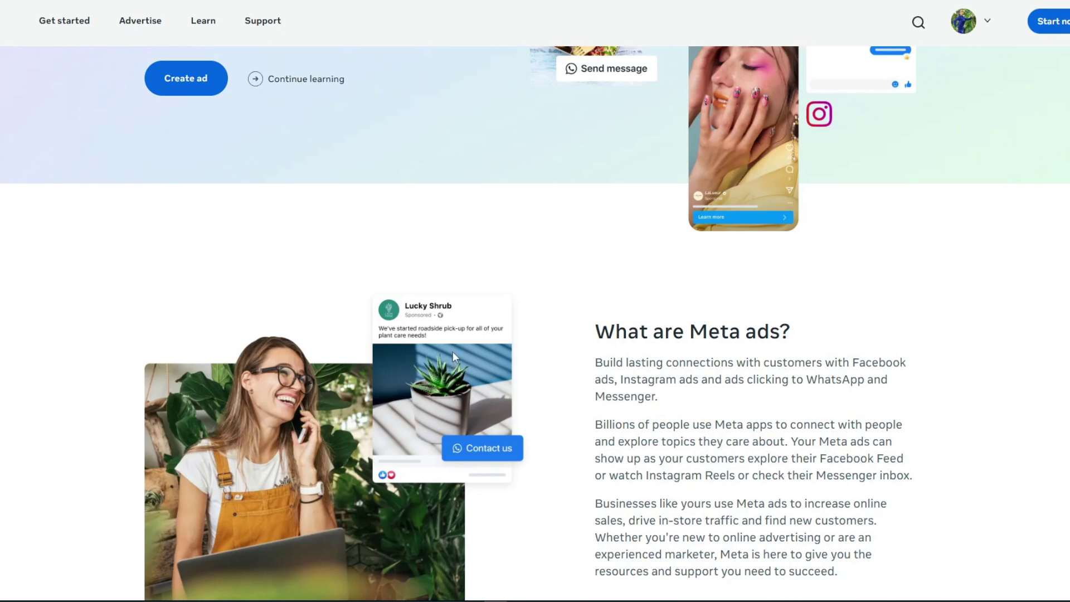
{"action": "scroll", "coordinate": [453, 347], "scroll_direction": "down", "scroll_amount": 2}
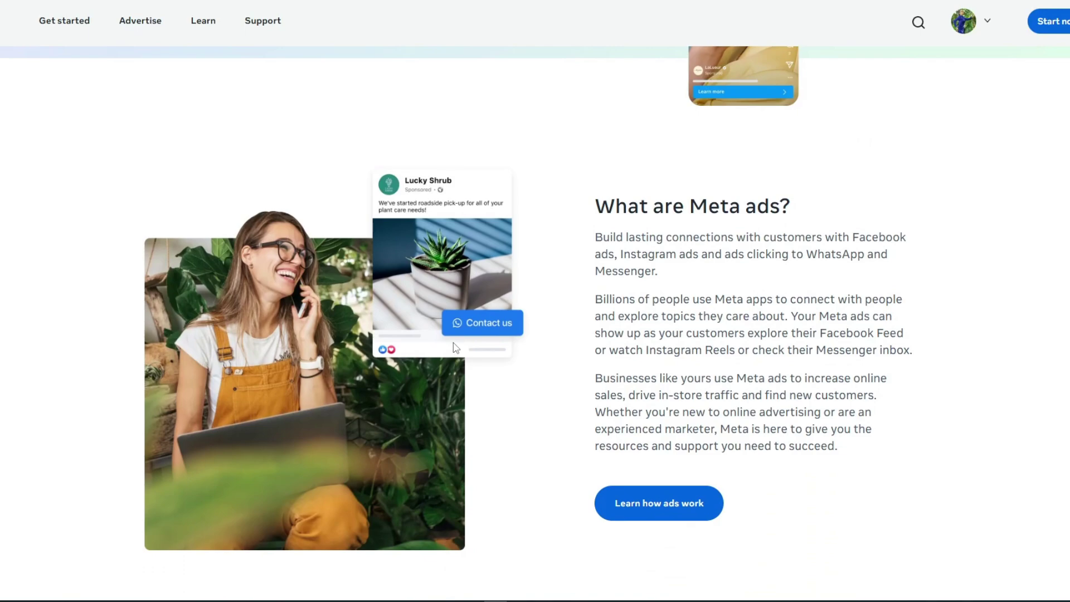
{"action": "scroll", "coordinate": [453, 343], "scroll_direction": "down", "scroll_amount": 1}
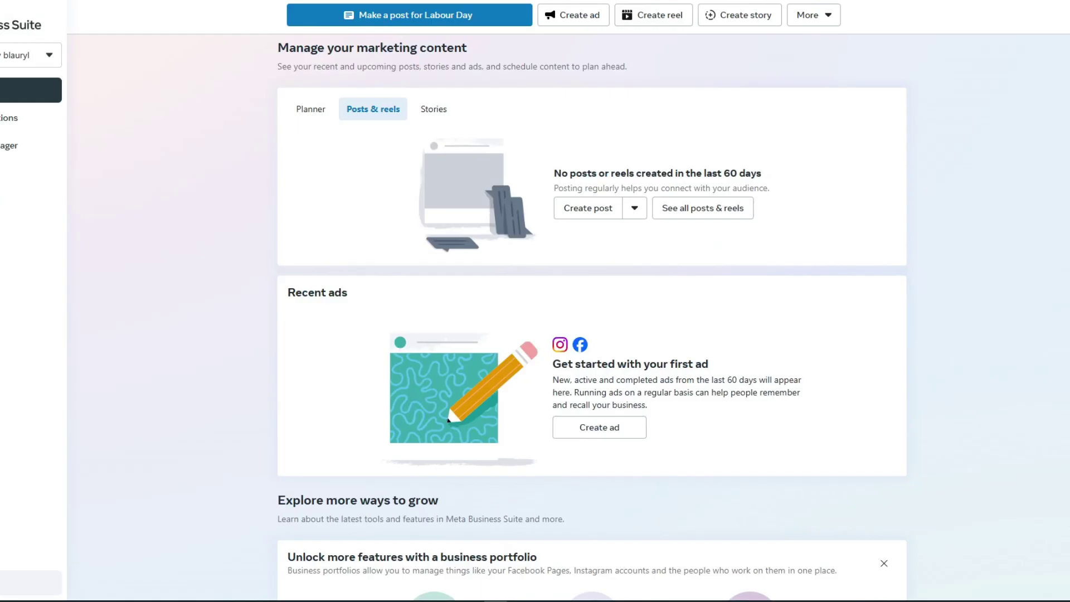
{"action": "scroll", "coordinate": [327, 307], "scroll_direction": "down", "scroll_amount": 2}
{"action": "scroll", "coordinate": [327, 306], "scroll_direction": "down", "scroll_amount": 2}
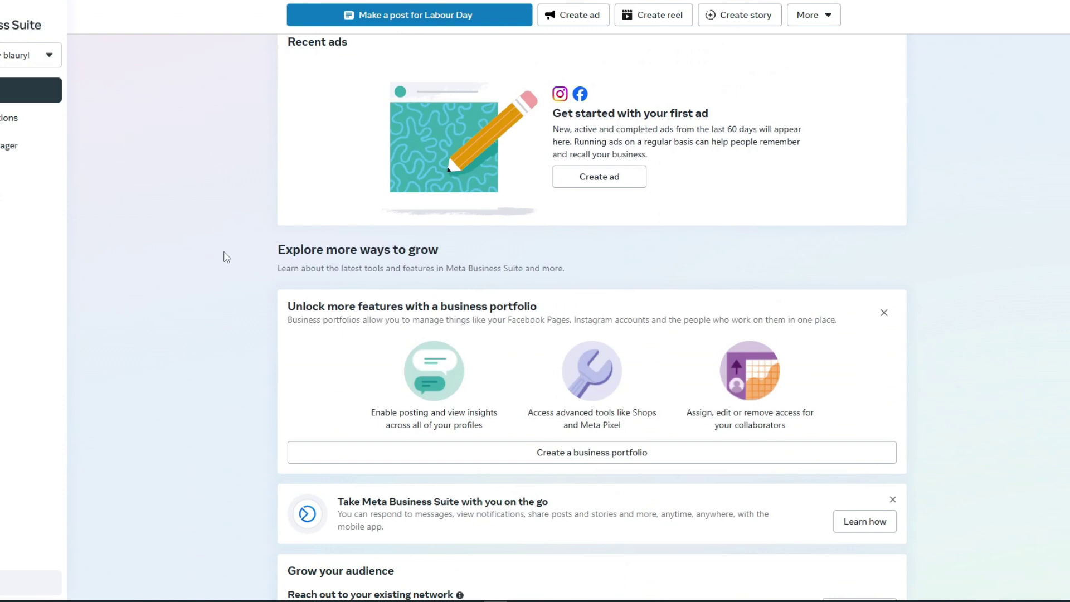
{"action": "scroll", "coordinate": [241, 260], "scroll_direction": "down", "scroll_amount": 1}
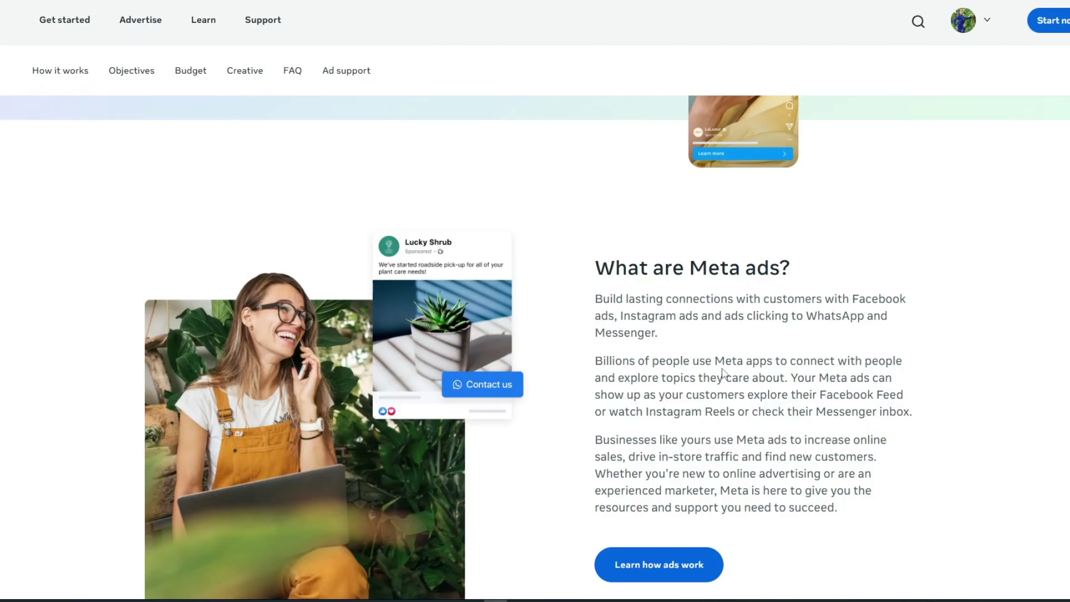
{"action": "scroll", "coordinate": [734, 361], "scroll_direction": "down", "scroll_amount": 2}
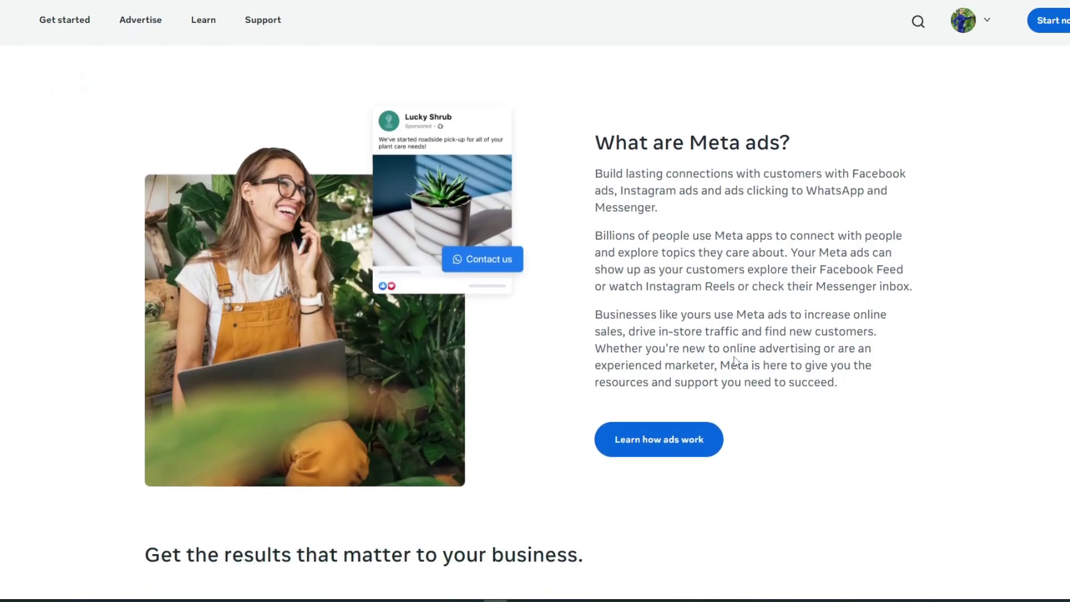
{"action": "scroll", "coordinate": [734, 361], "scroll_direction": "down", "scroll_amount": 2}
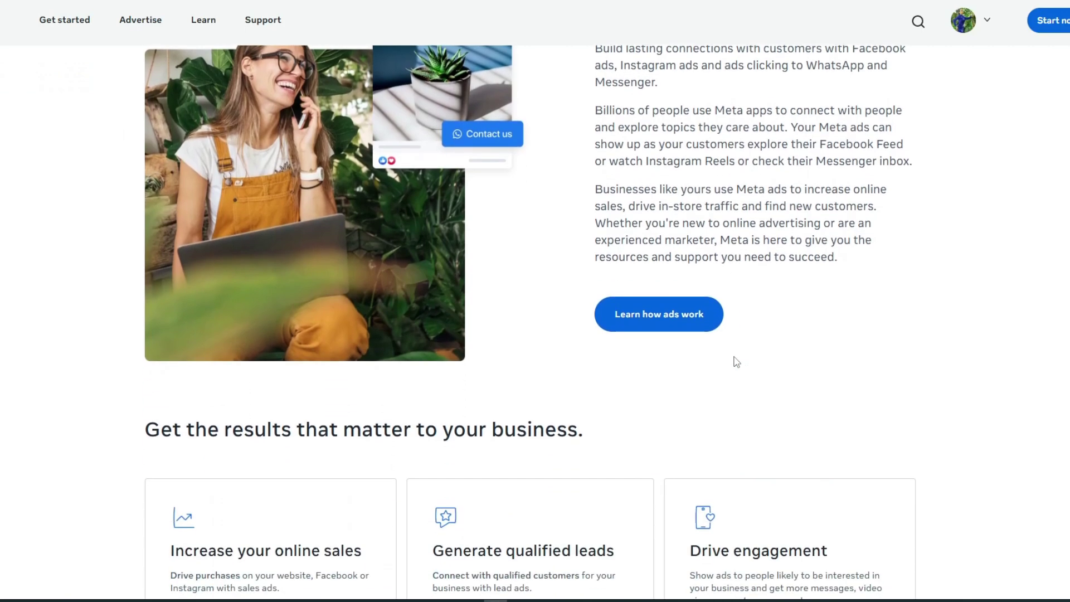
{"action": "scroll", "coordinate": [735, 361], "scroll_direction": "down", "scroll_amount": 1}
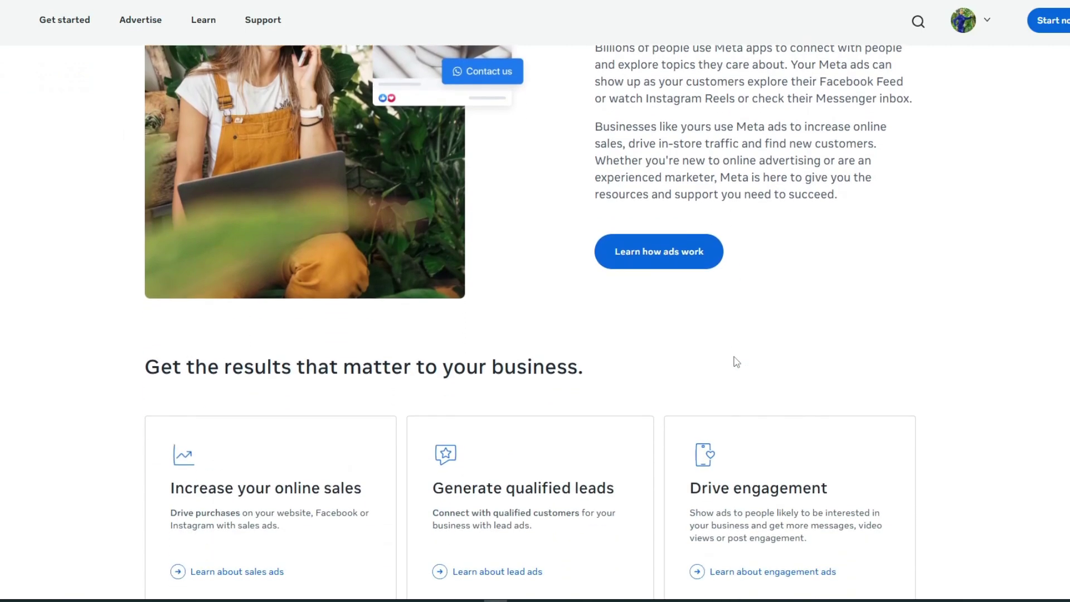
{"action": "scroll", "coordinate": [735, 361], "scroll_direction": "down", "scroll_amount": 1}
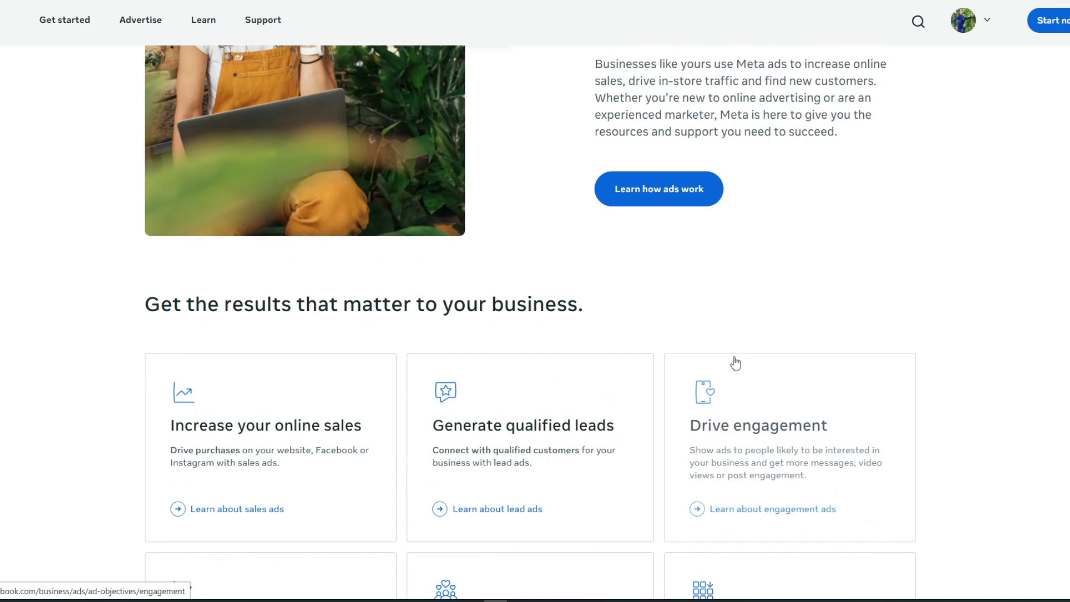
{"action": "scroll", "coordinate": [726, 362], "scroll_direction": "down", "scroll_amount": 1}
{"action": "scroll", "coordinate": [727, 358], "scroll_direction": "down", "scroll_amount": 2}
{"action": "scroll", "coordinate": [728, 351], "scroll_direction": "down", "scroll_amount": 1}
{"action": "scroll", "coordinate": [729, 351], "scroll_direction": "down", "scroll_amount": 1}
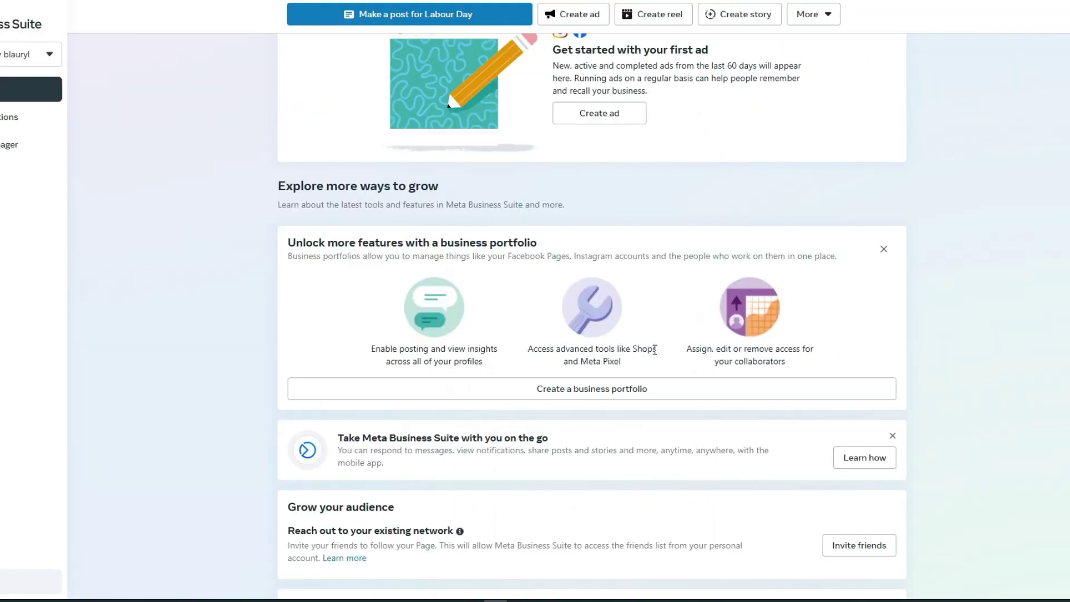
{"action": "scroll", "coordinate": [660, 347], "scroll_direction": "down", "scroll_amount": 1}
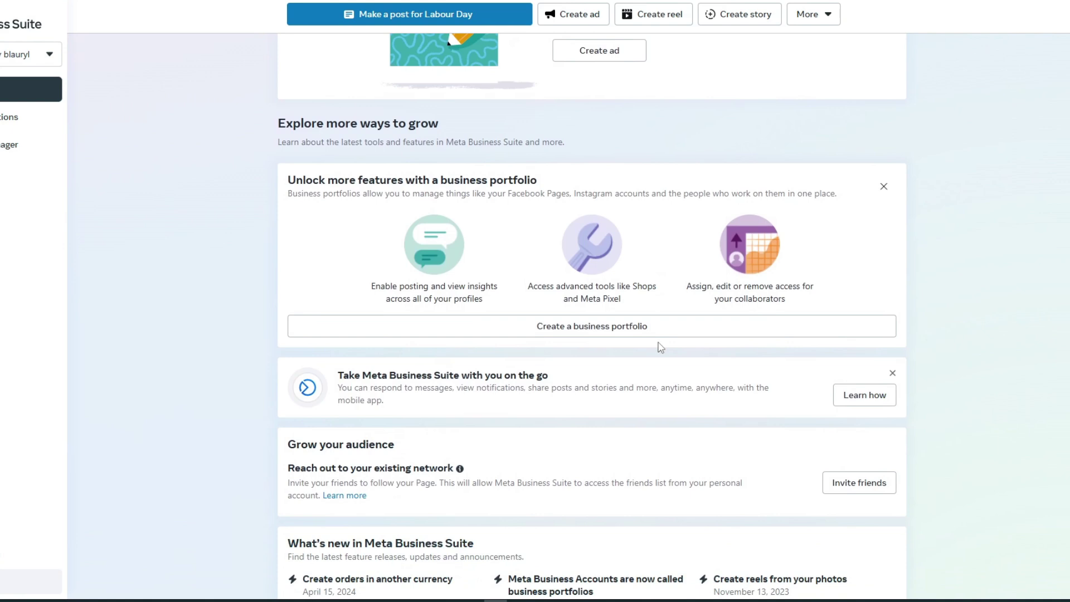
{"action": "scroll", "coordinate": [660, 347], "scroll_direction": "down", "scroll_amount": 1}
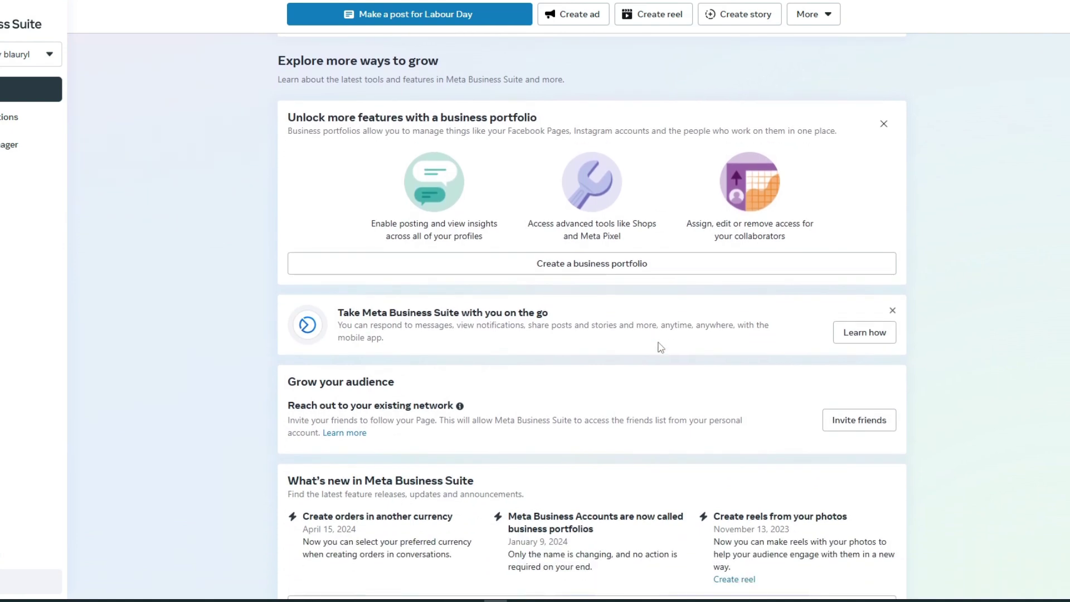
{"action": "scroll", "coordinate": [659, 347], "scroll_direction": "down", "scroll_amount": 1}
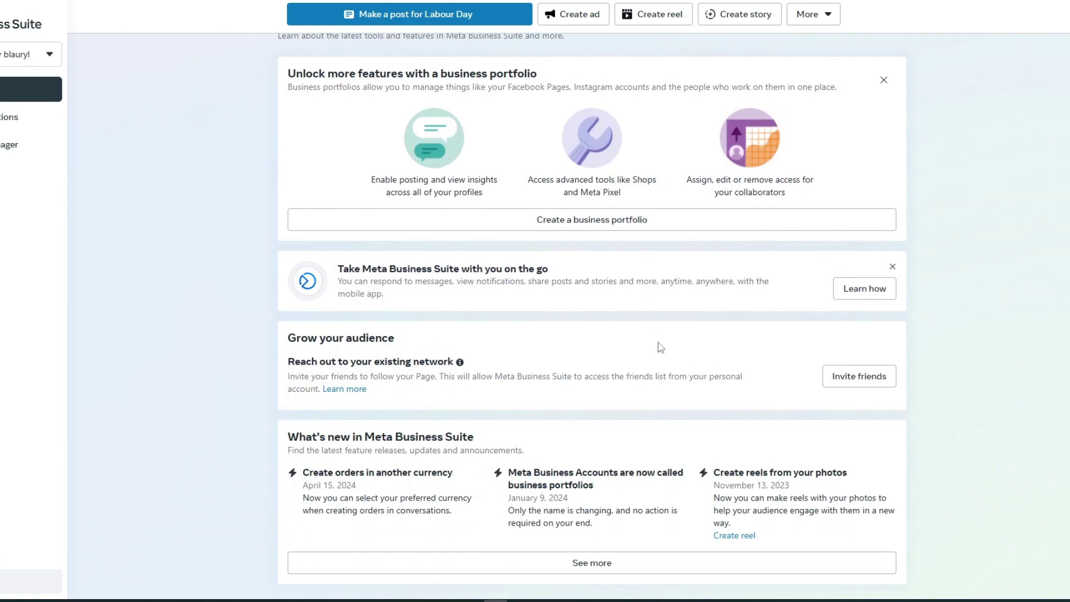
{"action": "scroll", "coordinate": [660, 347], "scroll_direction": "up", "scroll_amount": 5}
{"action": "scroll", "coordinate": [660, 347], "scroll_direction": "up", "scroll_amount": 5}
{"action": "scroll", "coordinate": [660, 347], "scroll_direction": "up", "scroll_amount": 5}
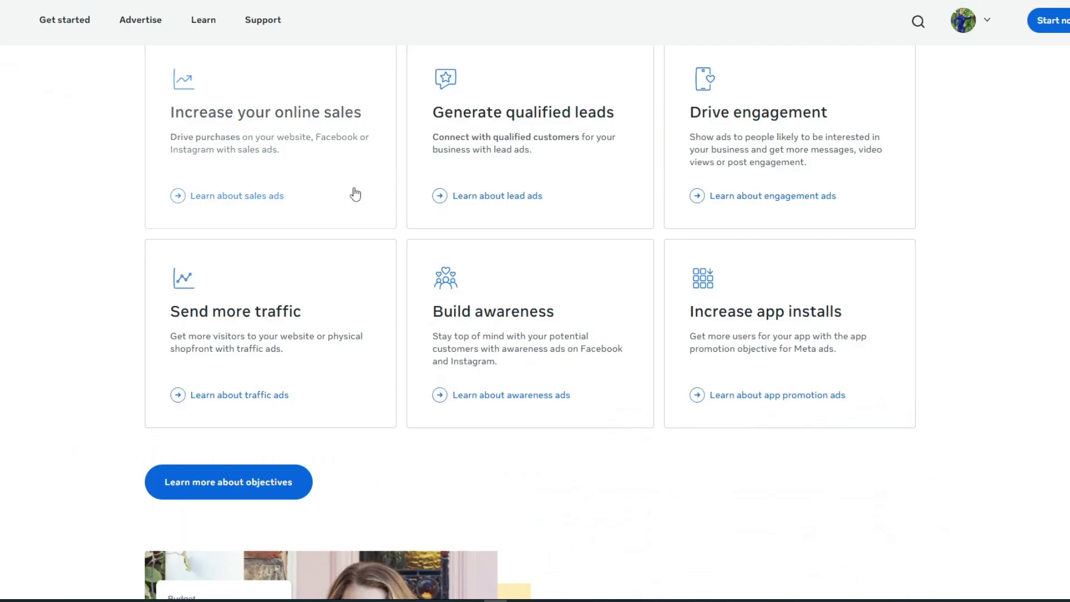
{"action": "scroll", "coordinate": [371, 246], "scroll_direction": "down", "scroll_amount": 3}
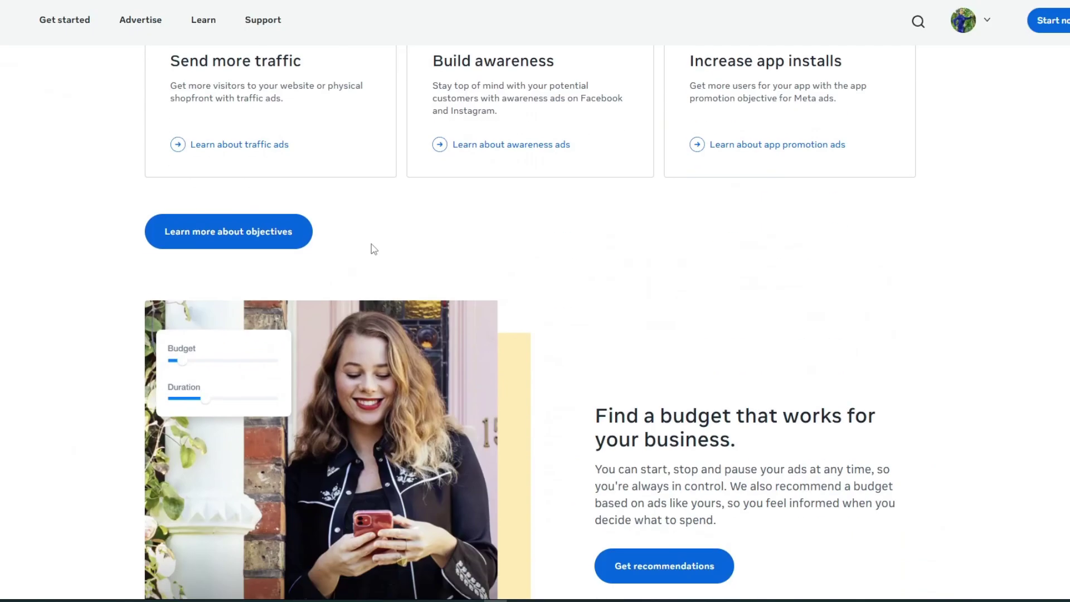
{"action": "scroll", "coordinate": [371, 243], "scroll_direction": "down", "scroll_amount": 2}
{"action": "scroll", "coordinate": [371, 241], "scroll_direction": "down", "scroll_amount": 2}
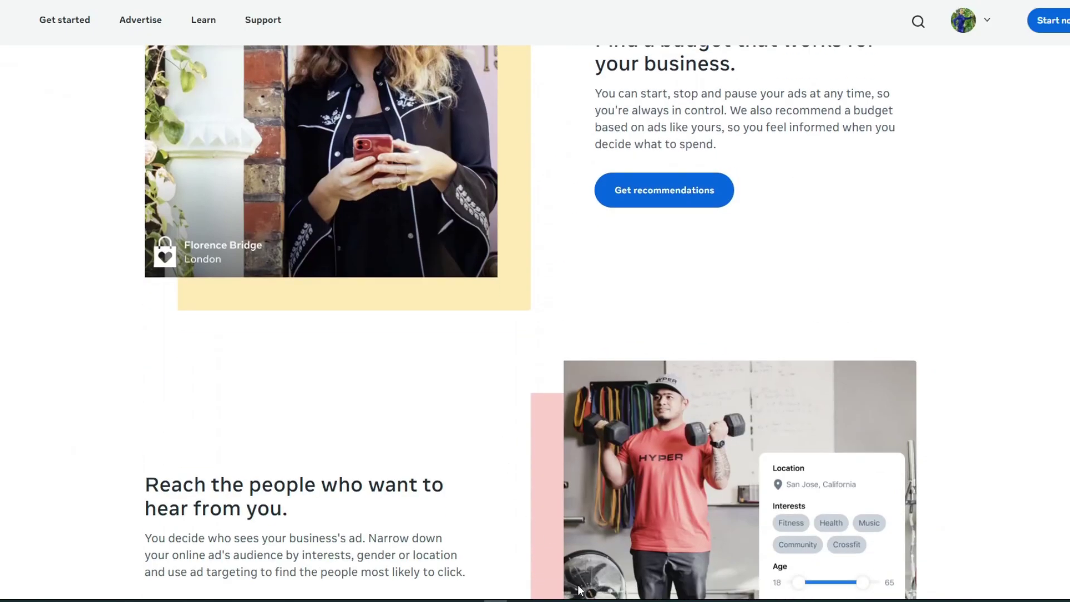